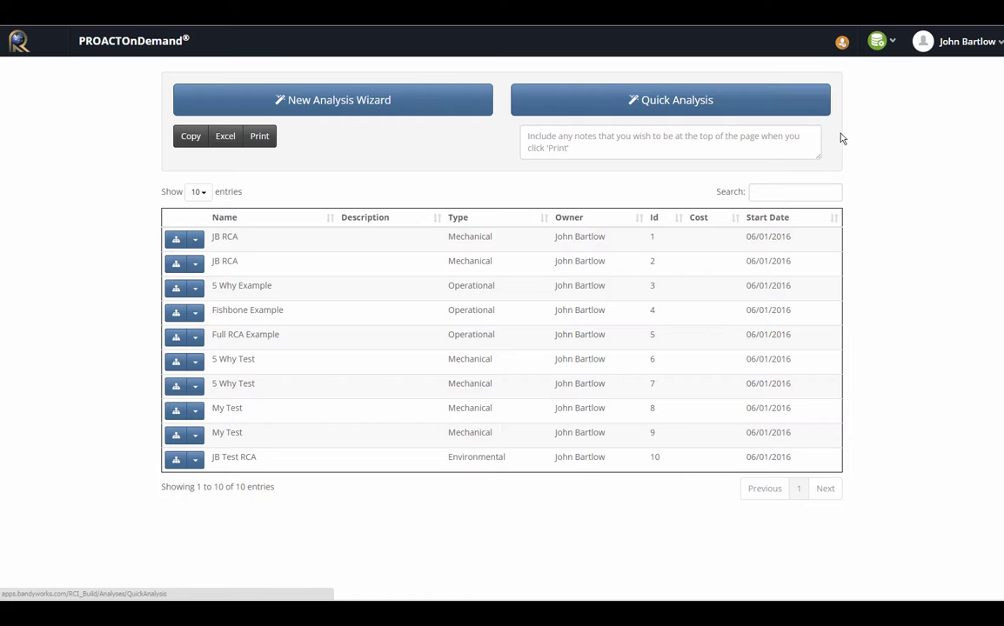
# Step: View the available administrative setup lists, and start a new analysis with the New Analysis Wizard
pyautogui.click(879, 42)
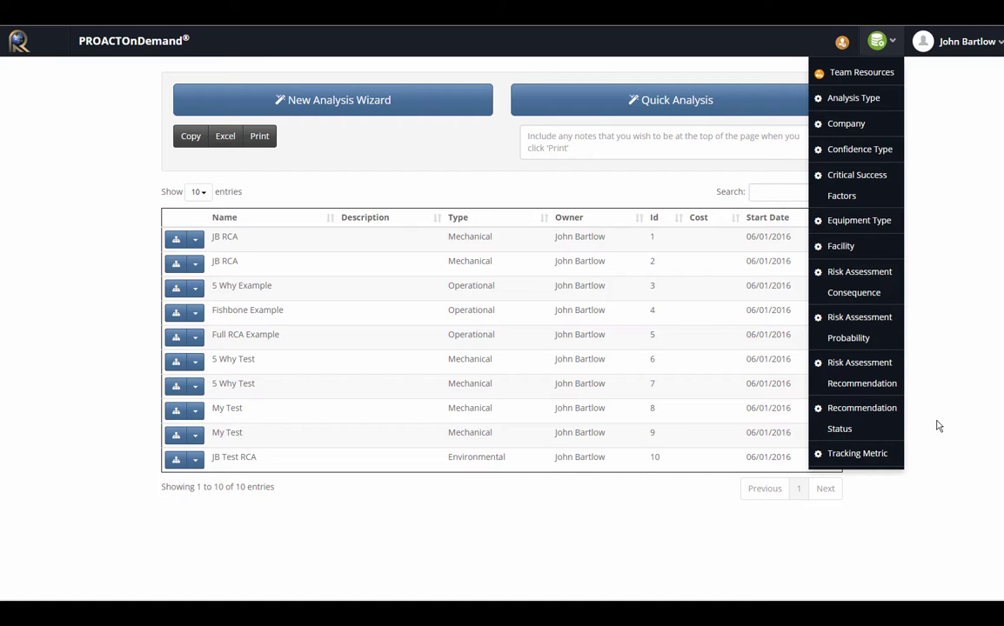
pyautogui.click(335, 131)
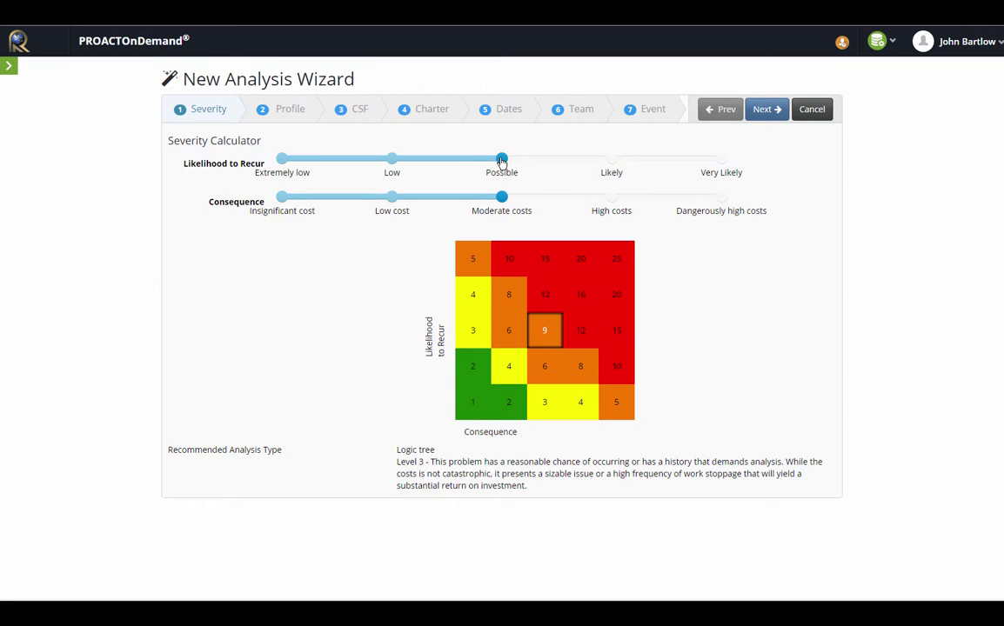
# Step: Try the severity calculator with Low likelihood and Low cost, and with Extremely low likelihood and Insignificant cost
pyautogui.click(392, 198)
pyautogui.click(392, 160)
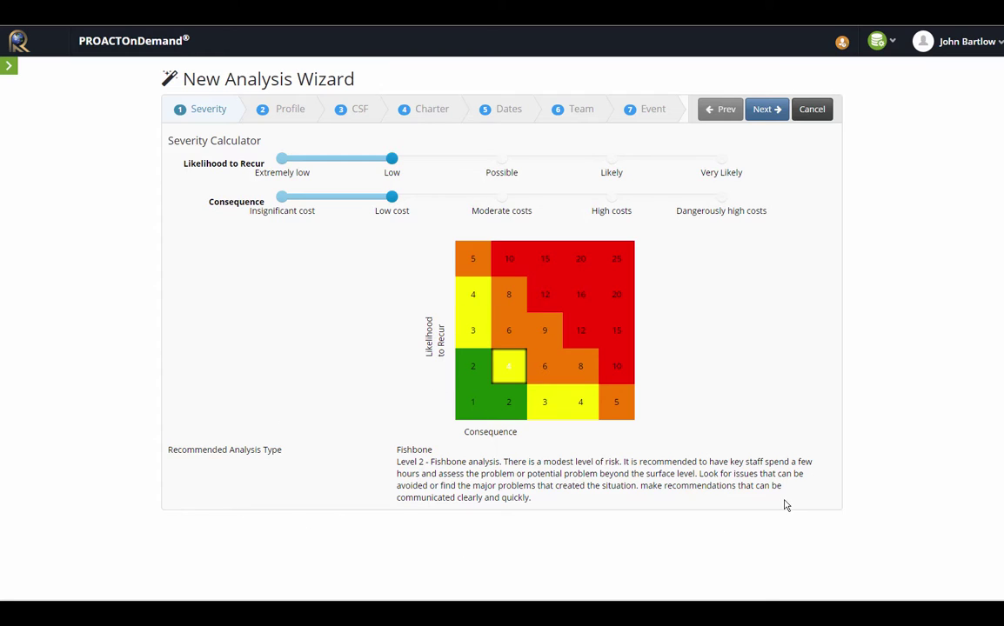
pyautogui.click(282, 197)
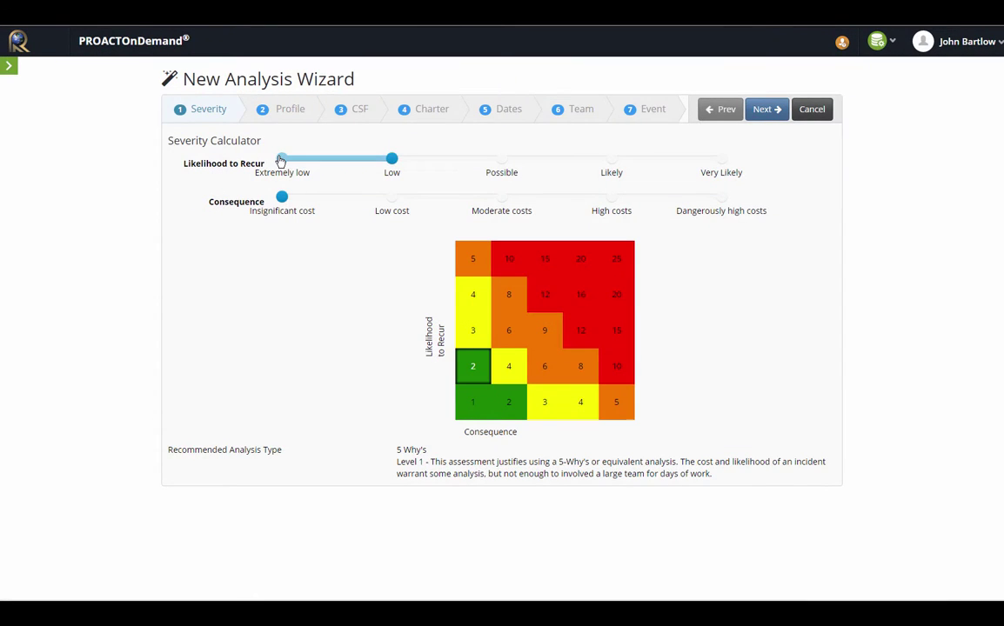
pyautogui.click(281, 160)
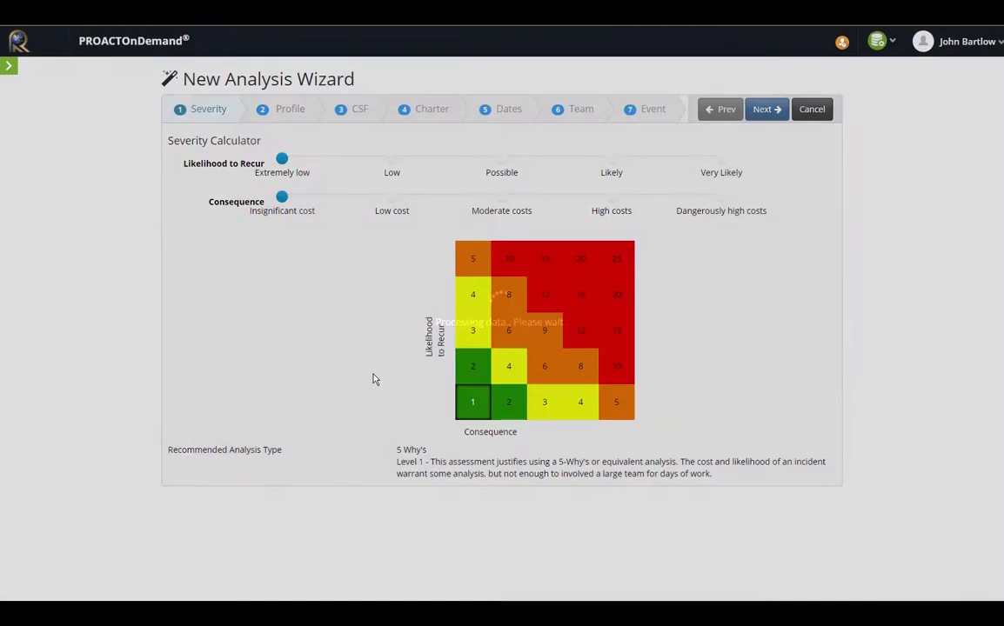
# Step: Rate the severity as Very Likely to recur with Dangerously high costs, and continue to the analysis profile
pyautogui.click(722, 160)
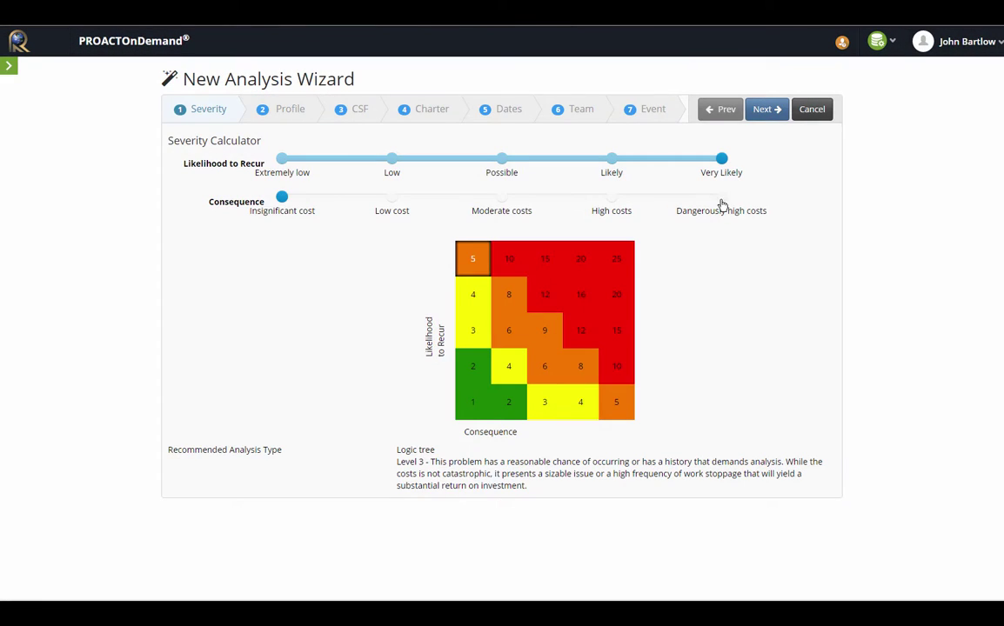
pyautogui.click(721, 200)
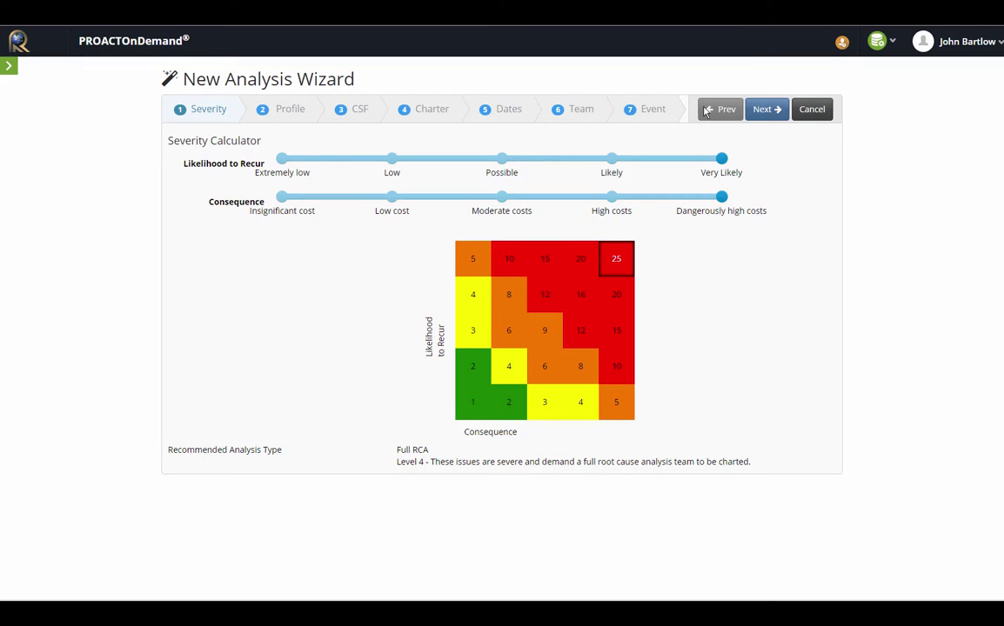
pyautogui.click(775, 113)
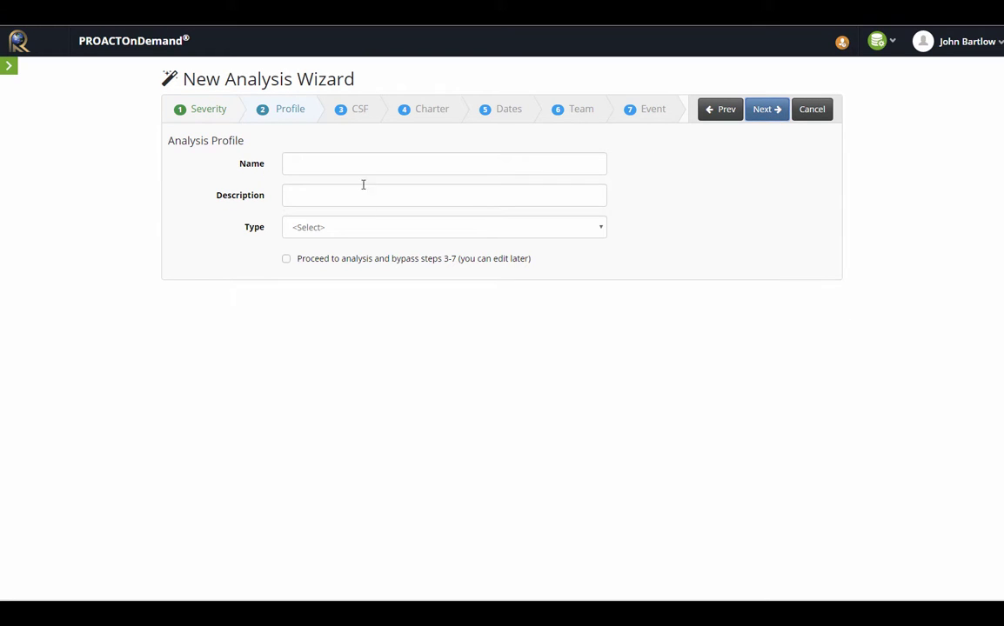
# Step: Name the analysis "Me New RCA", set its type to Mechanical, and proceed to the critical success factors
pyautogui.click(367, 160)
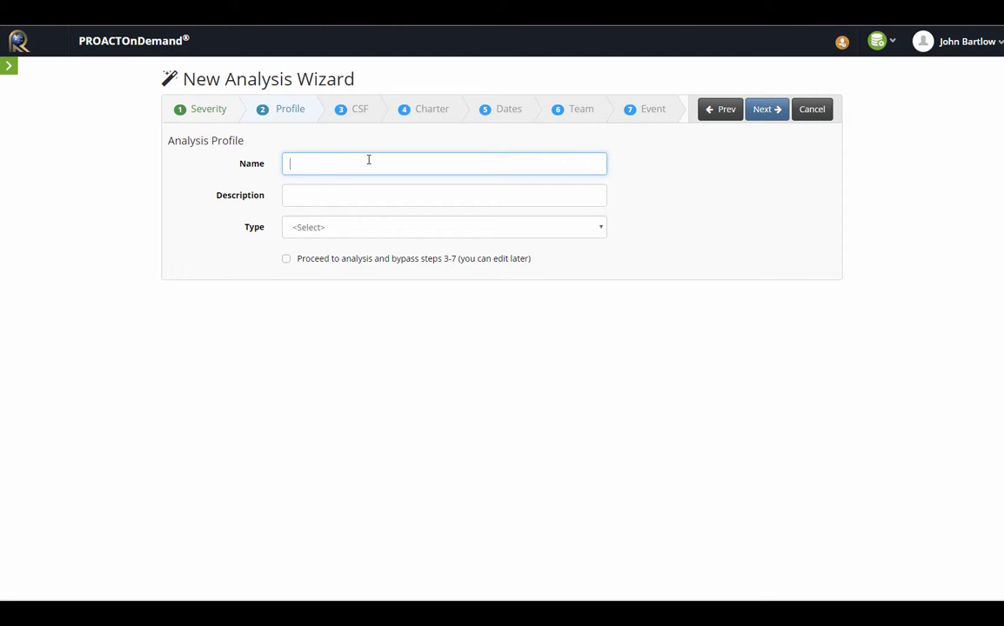
pyautogui.write('Me New RCA')
pyautogui.click(599, 228)
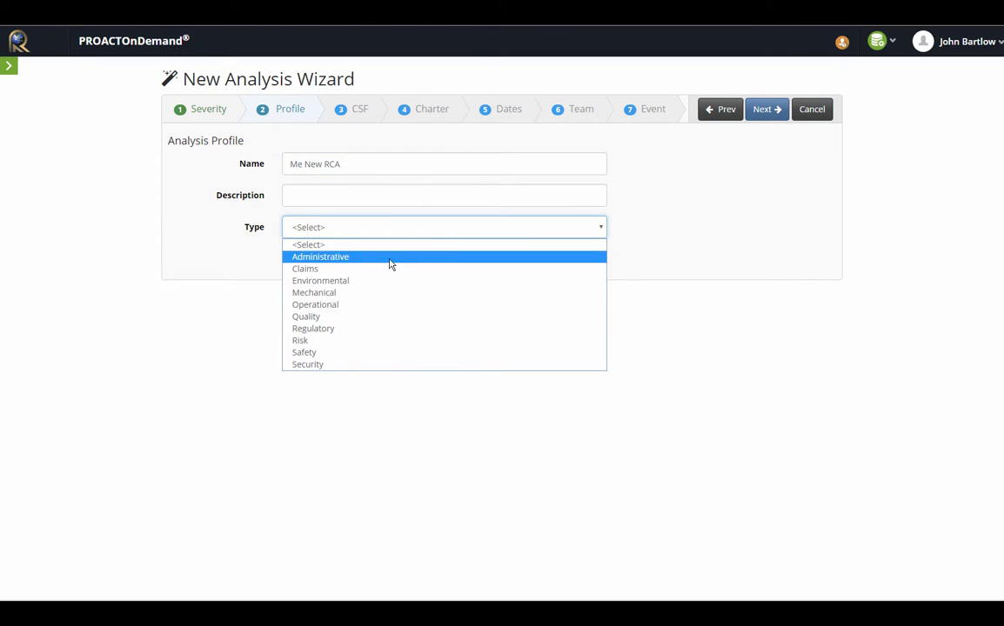
pyautogui.click(321, 296)
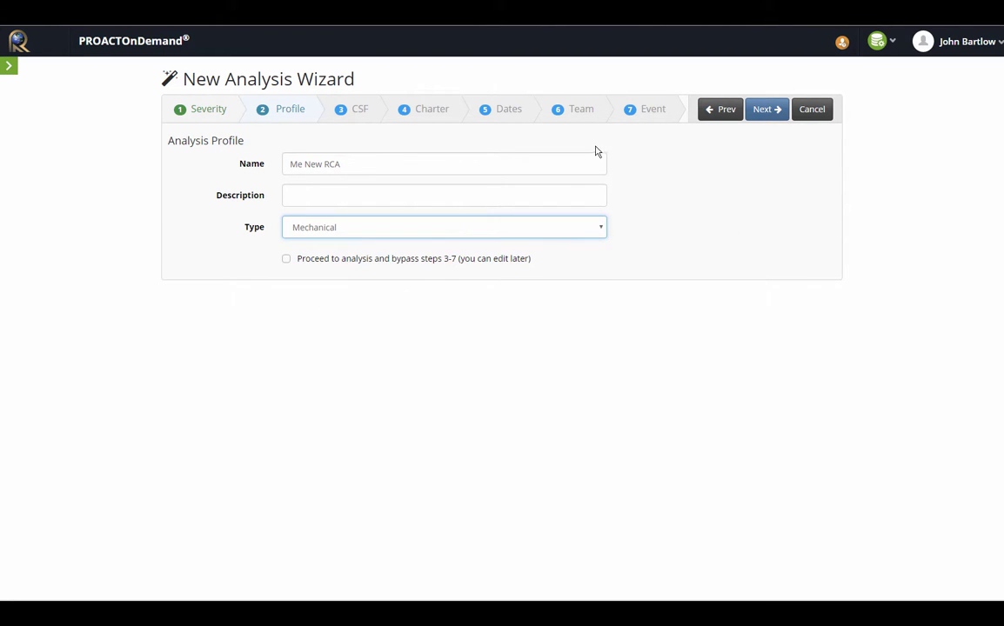
pyautogui.click(764, 111)
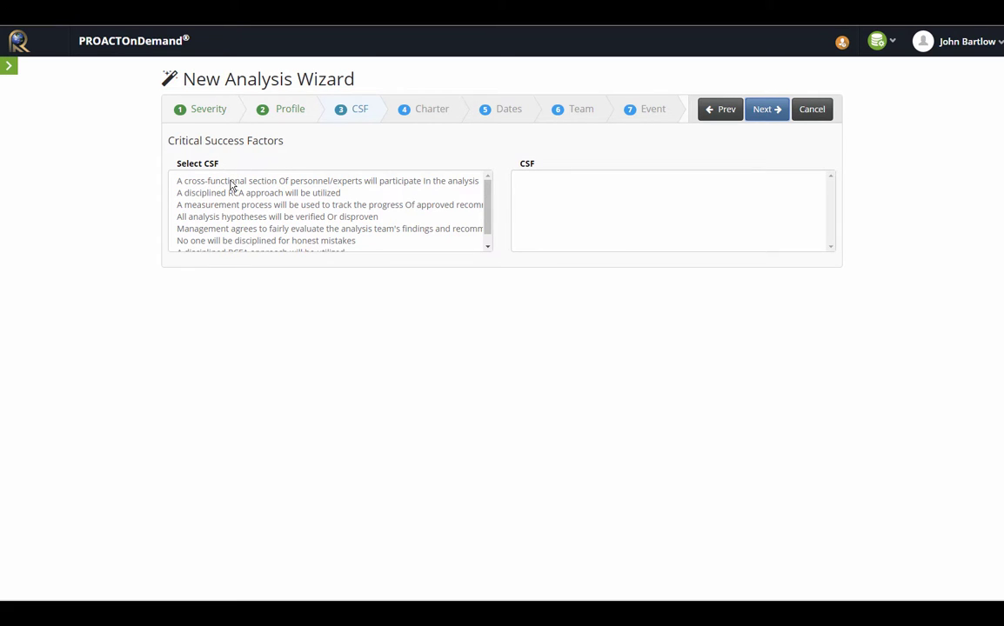
# Step: Add the first three available critical success factors to the analysis and continue to the charter
pyautogui.doubleClick(231, 182)
pyautogui.doubleClick(231, 194)
pyautogui.doubleClick(233, 182)
pyautogui.click(765, 111)
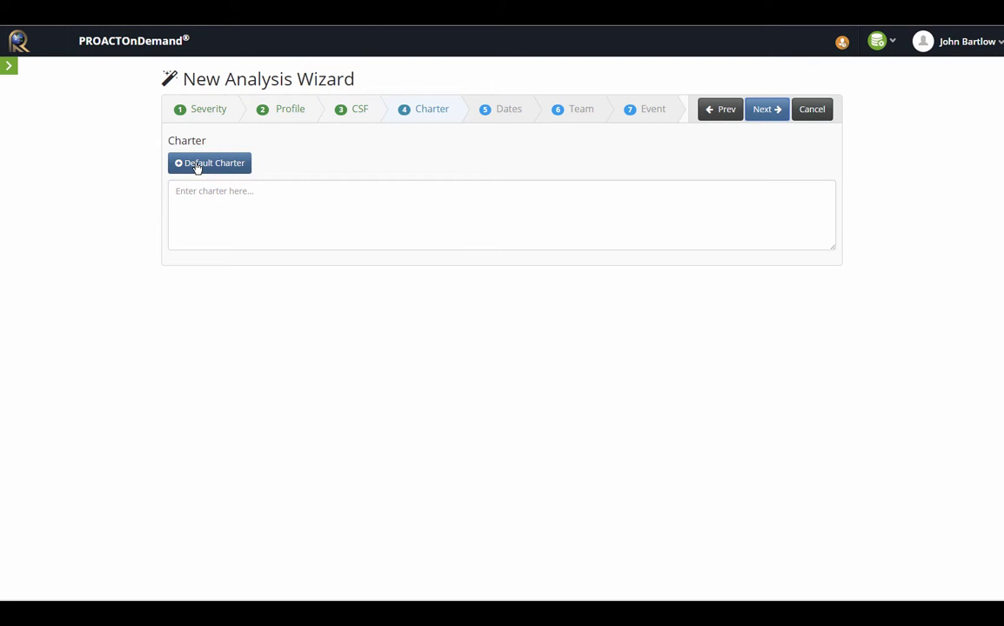
# Step: Fill in the default charter and accept the proposed start and expected dates without comments
pyautogui.click(197, 168)
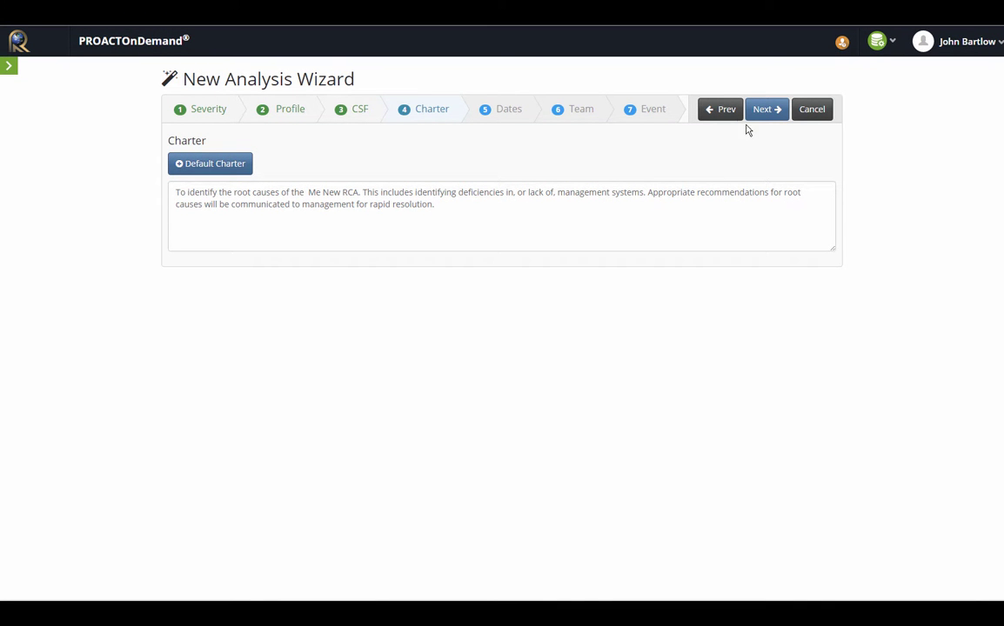
pyautogui.click(773, 111)
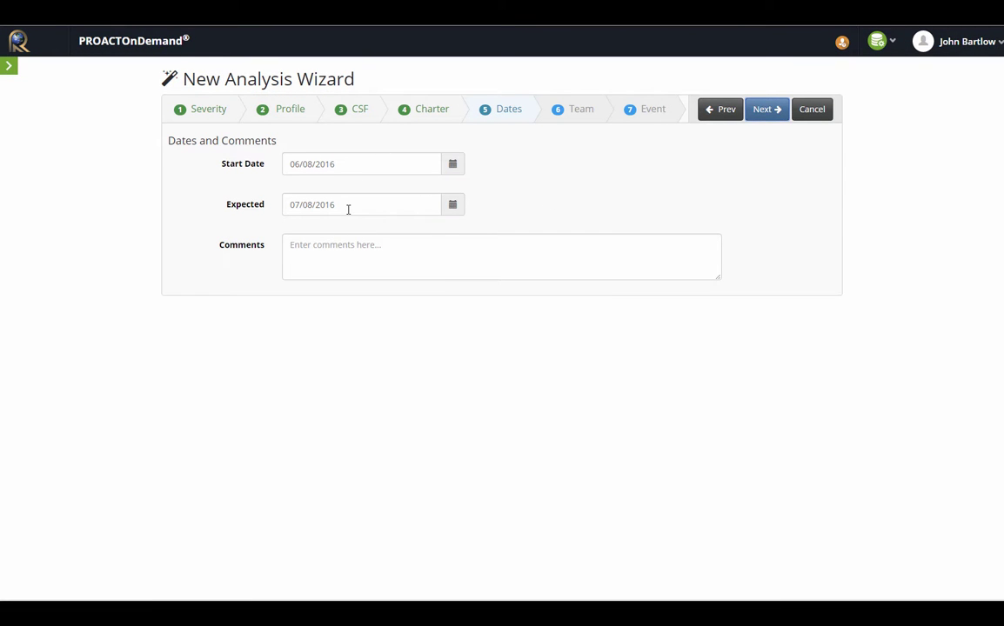
pyautogui.click(771, 111)
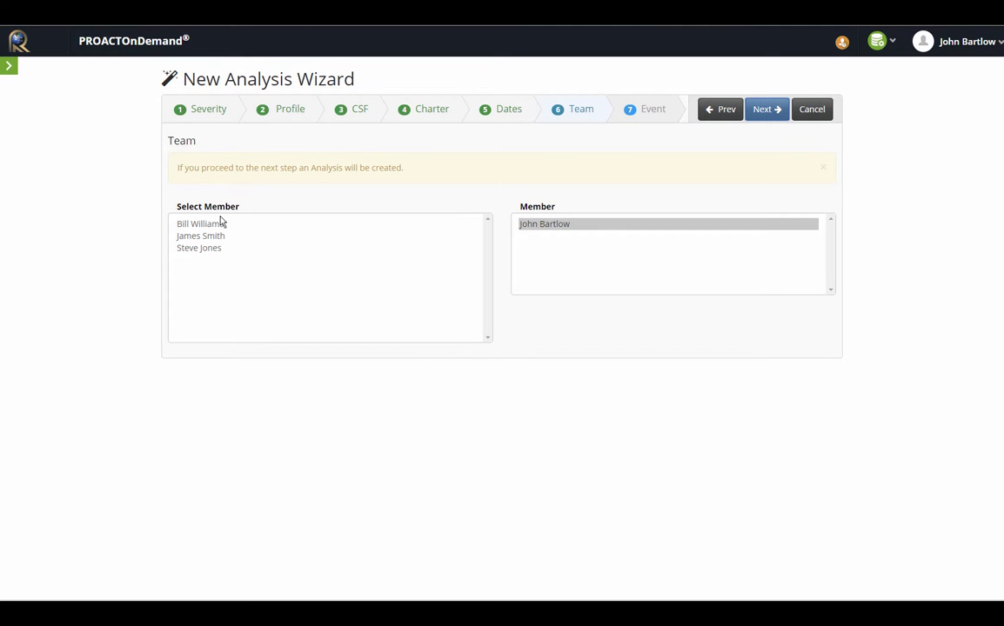
# Step: Add the first and third available members to the team, and create the analysis
pyautogui.doubleClick(220, 225)
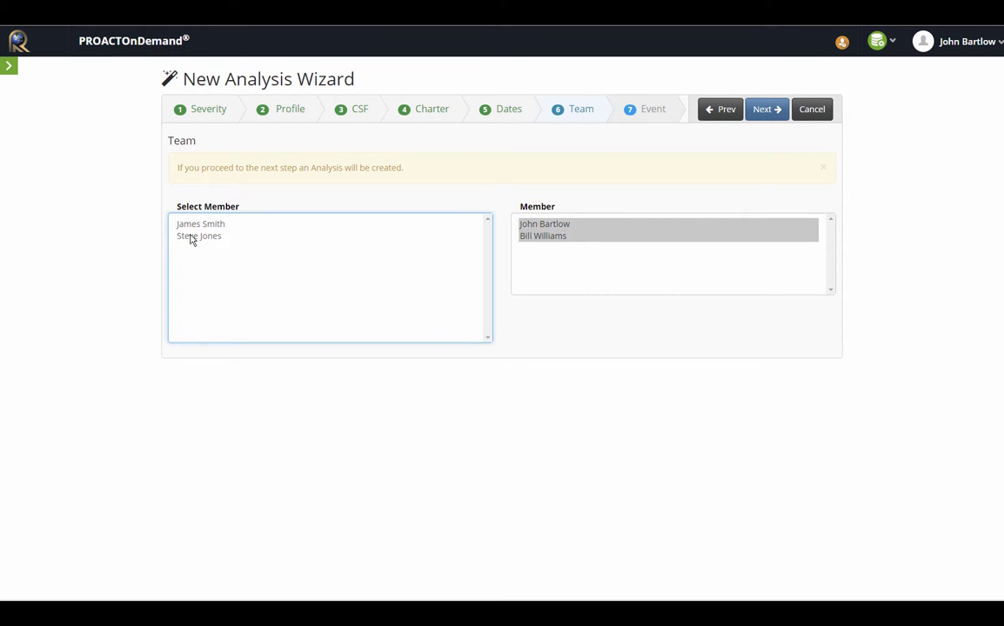
pyautogui.doubleClick(192, 236)
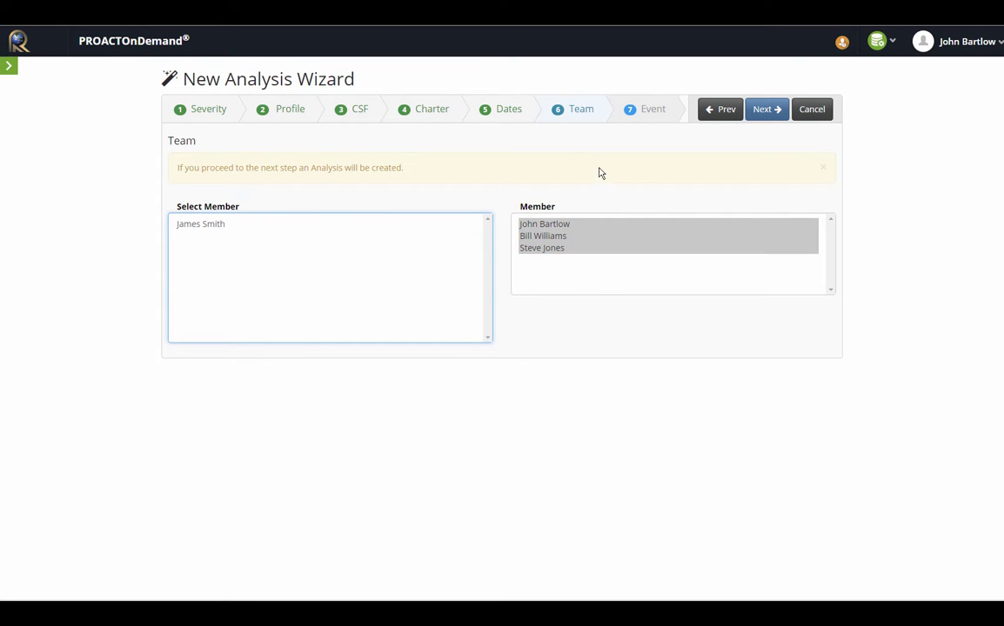
pyautogui.click(772, 108)
# Step: Enter the event "Pump Failure Causing Downtime" with the mode "Bearing Failure", and complete the wizard
pyautogui.click(418, 207)
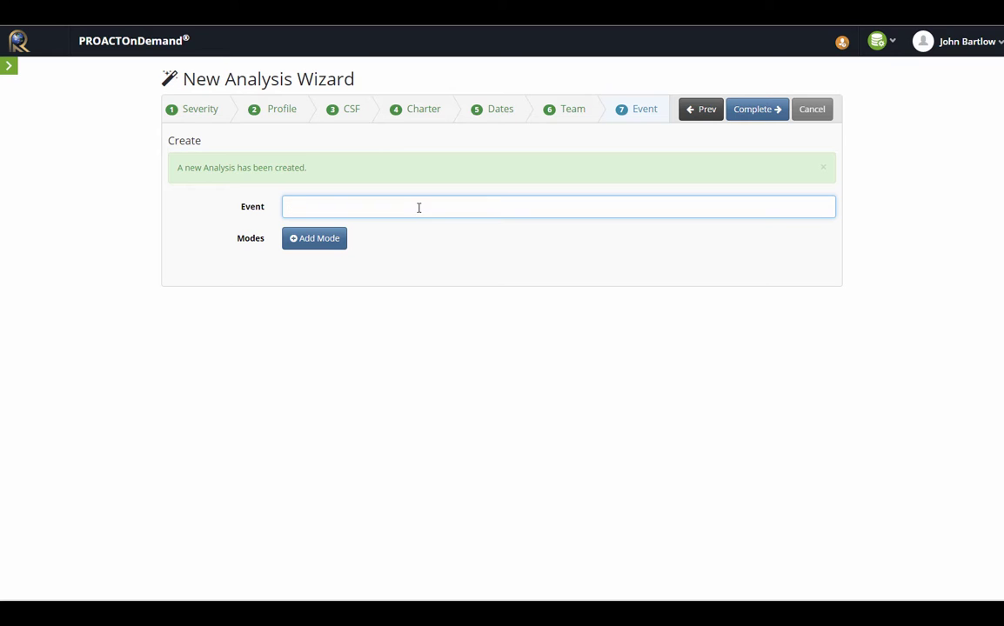
pyautogui.write('Pump Failure Causing Downtime')
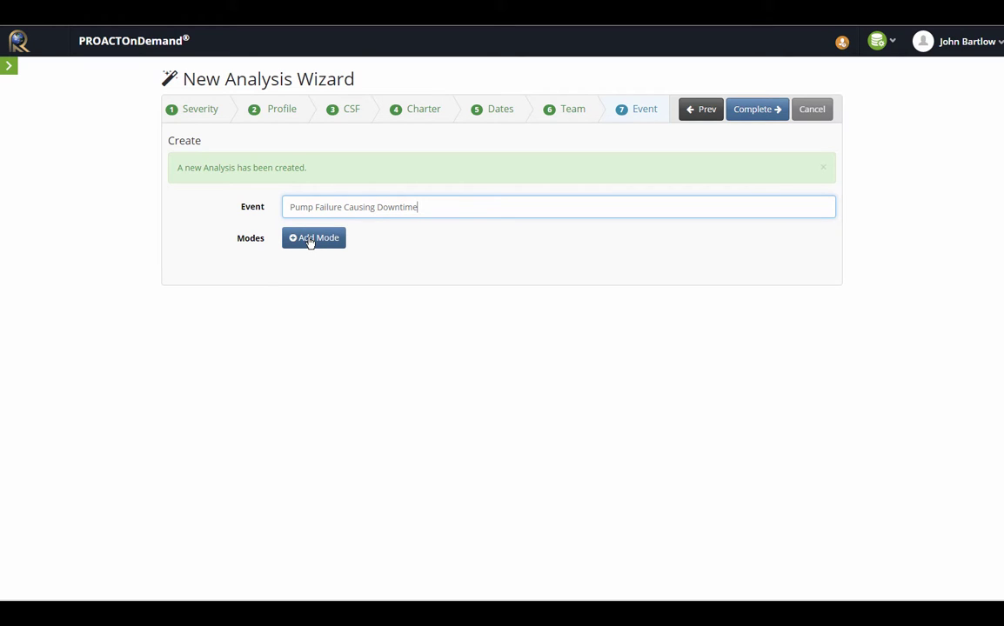
pyautogui.click(309, 240)
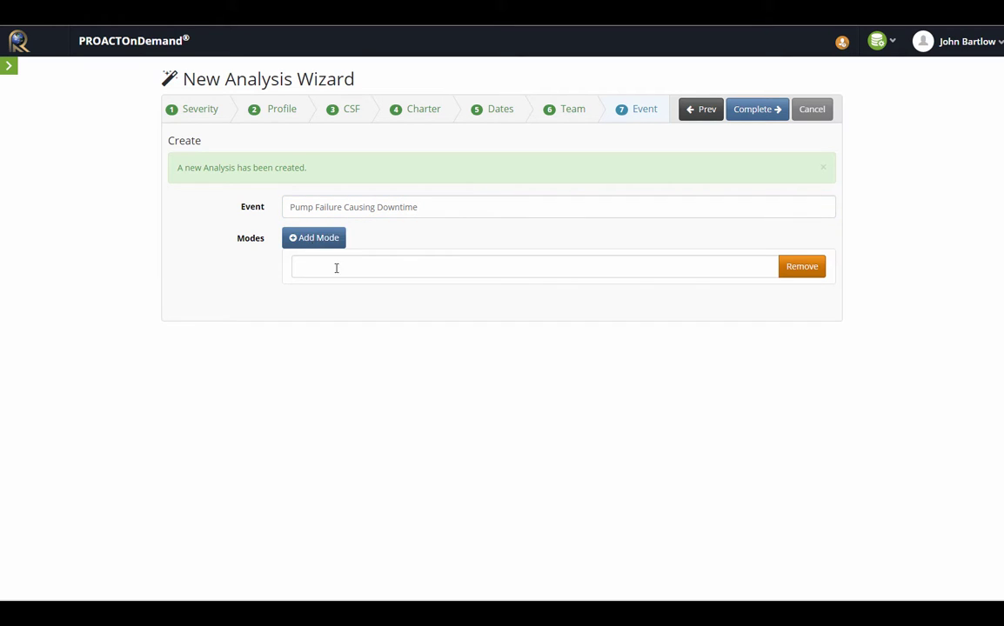
pyautogui.click(437, 272)
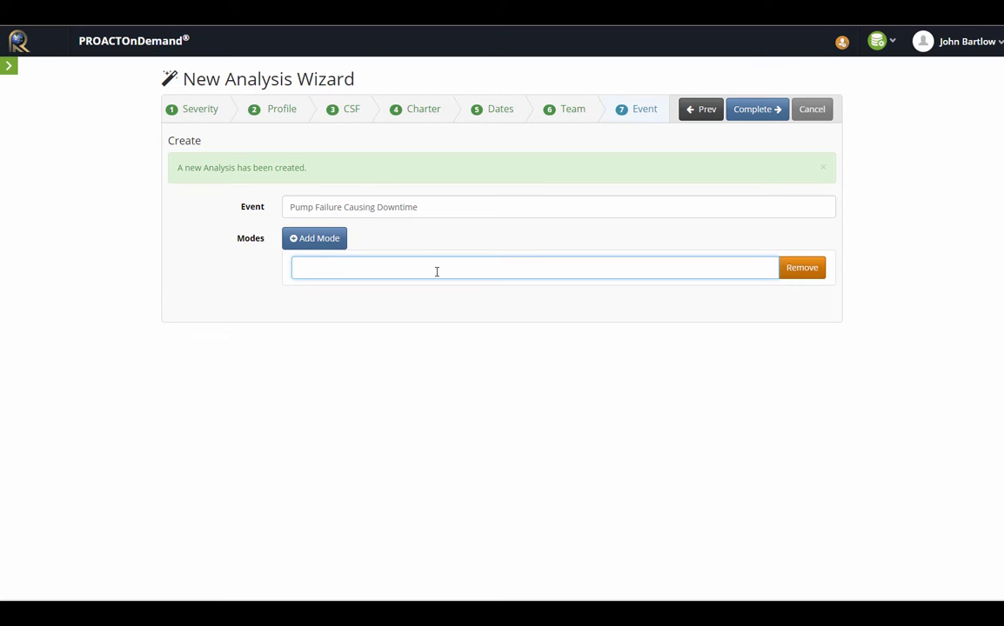
pyautogui.write('Bearing Failure')
pyautogui.click(757, 110)
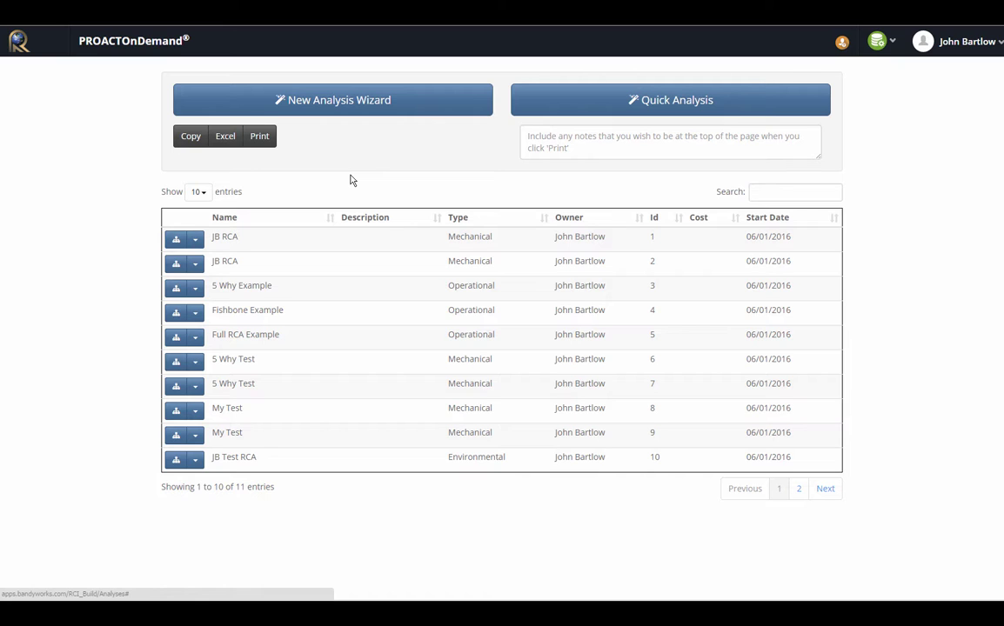
# Step: Open the Preserve list of the JB Test RCA analysis and view the data category choice for a new data collection item
pyautogui.click(696, 457)
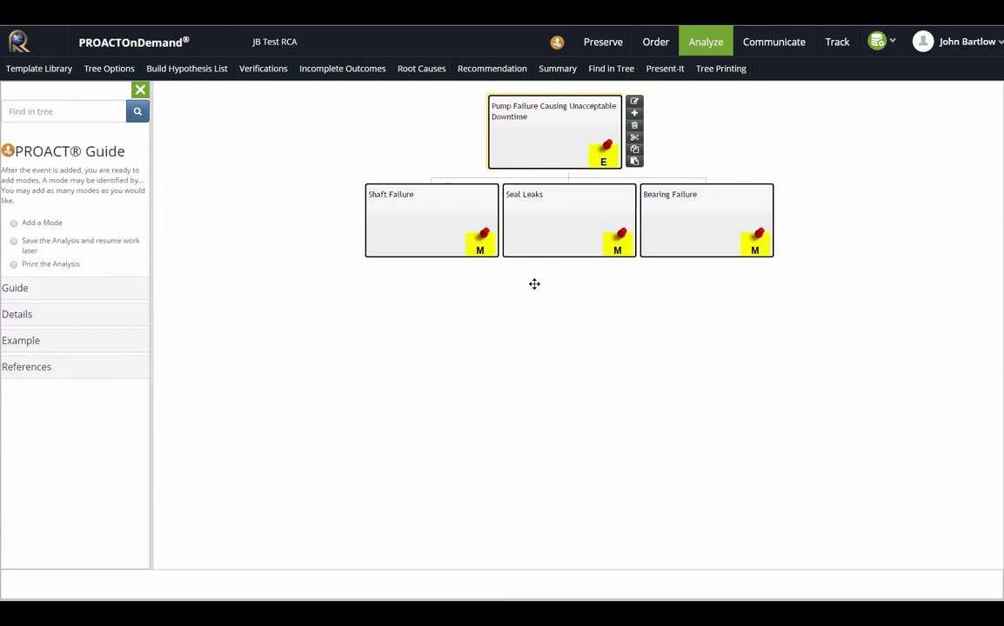
pyautogui.click(603, 46)
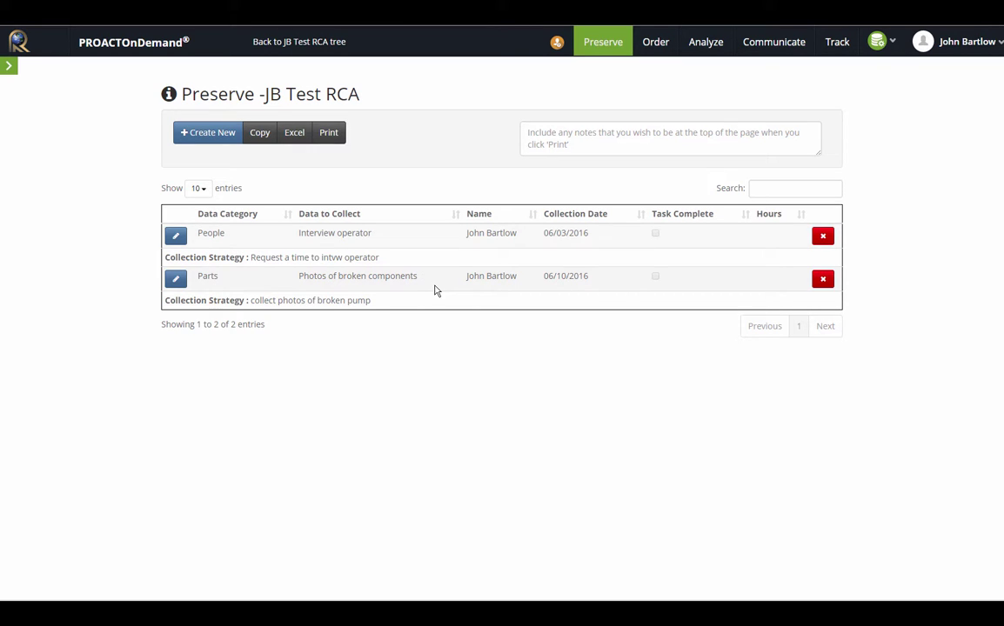
pyautogui.click(207, 139)
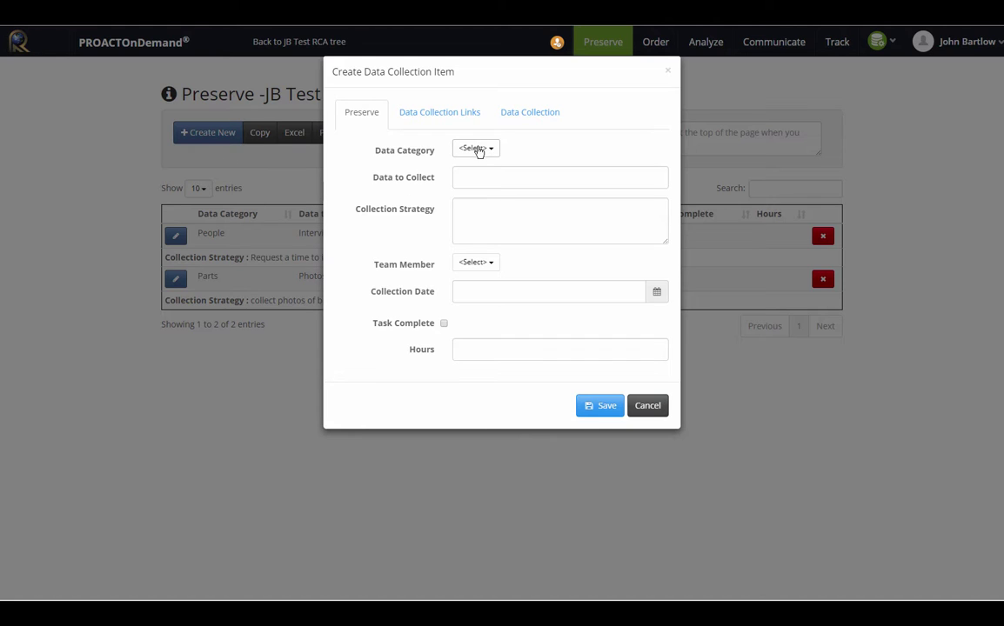
pyautogui.click(492, 151)
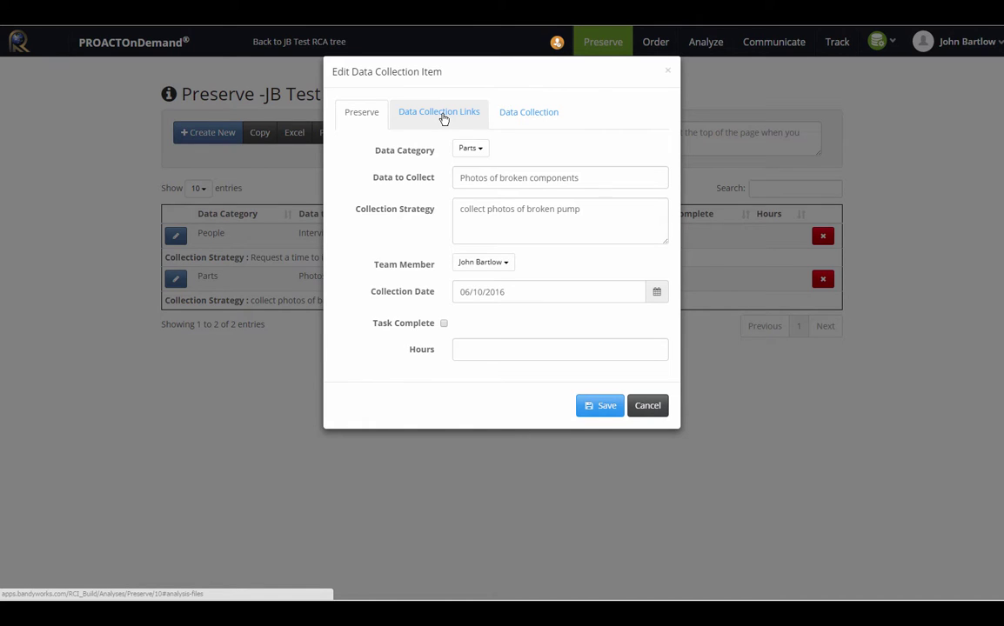
# Step: Attach bearing.bmp from the desktop POD folder to the "Photos of broken components" data collection item and save it
pyautogui.click(443, 113)
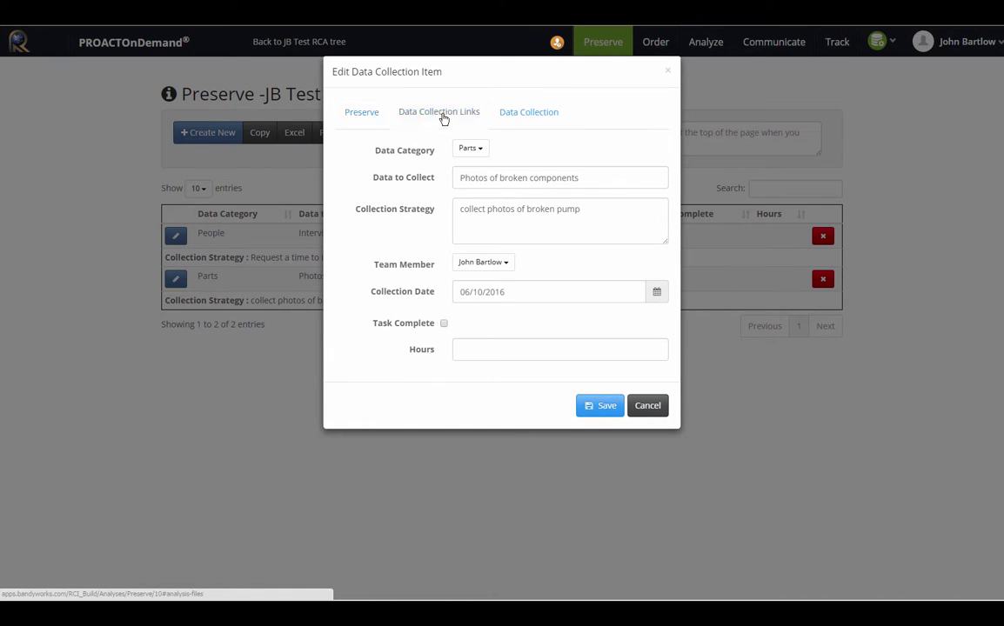
pyautogui.click(486, 150)
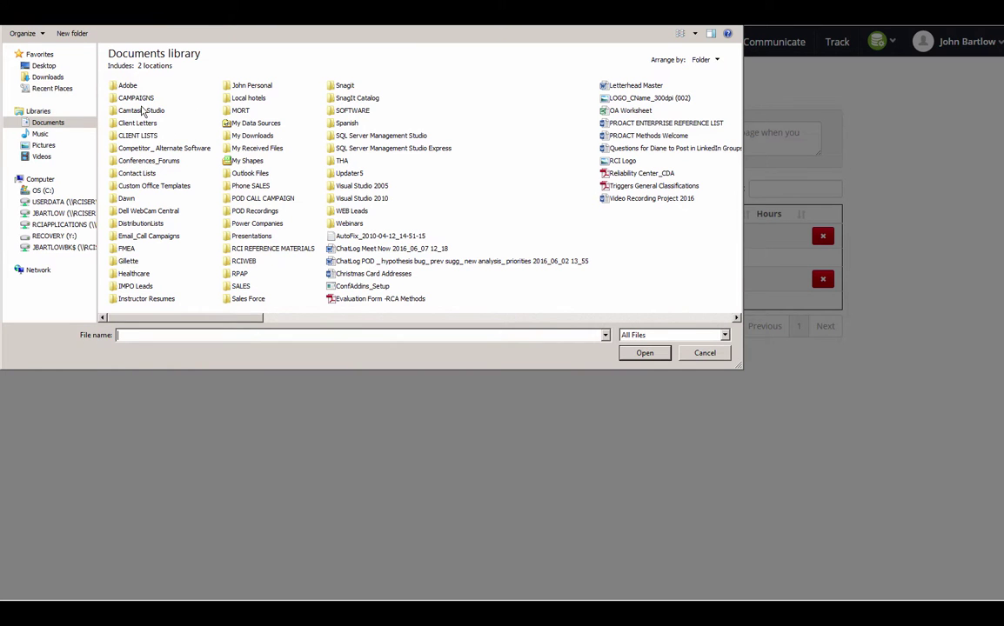
pyautogui.click(44, 66)
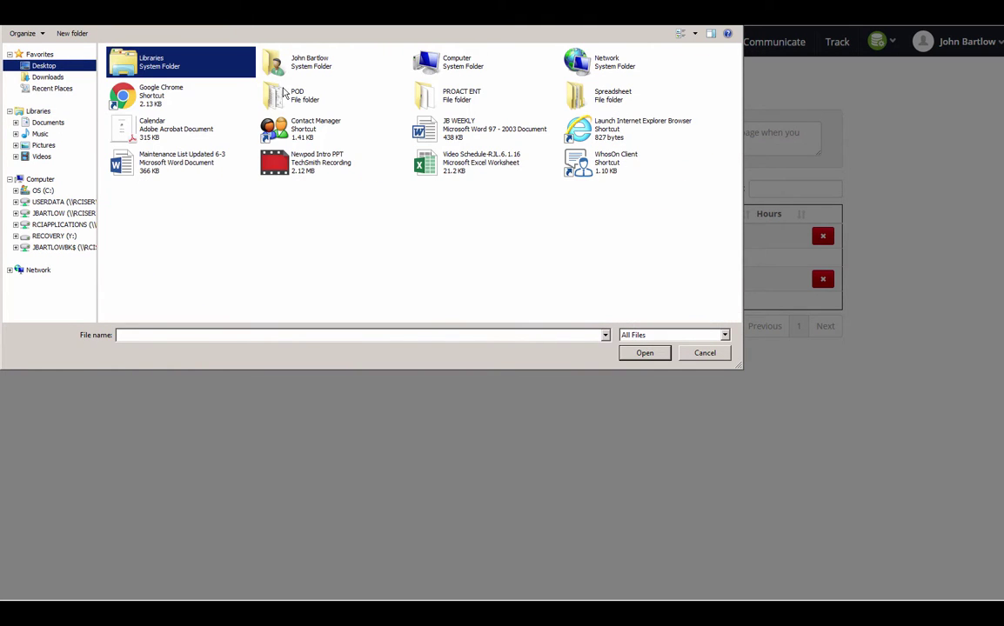
pyautogui.doubleClick(297, 94)
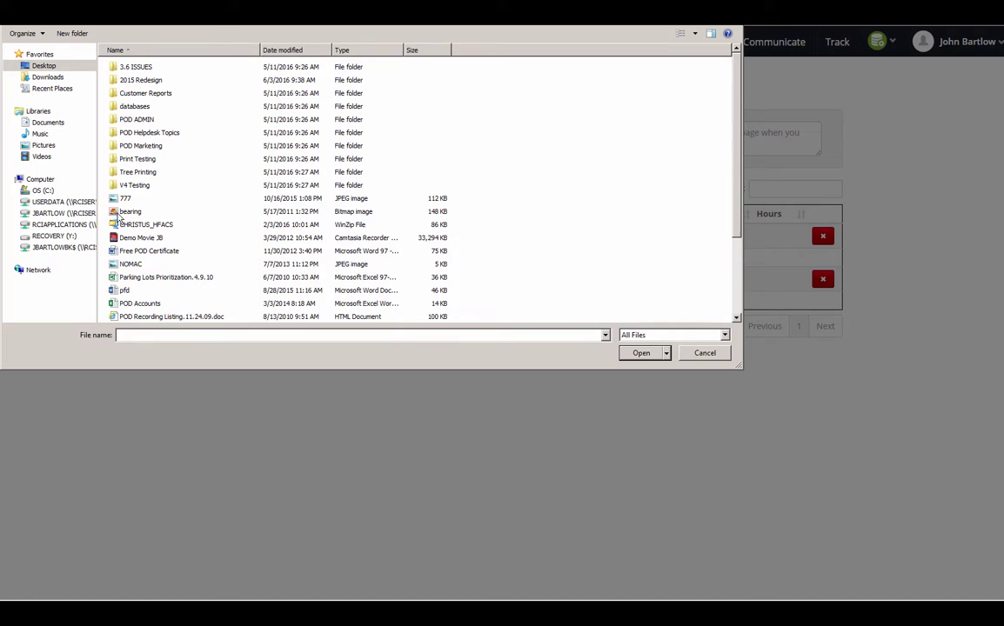
pyautogui.doubleClick(129, 211)
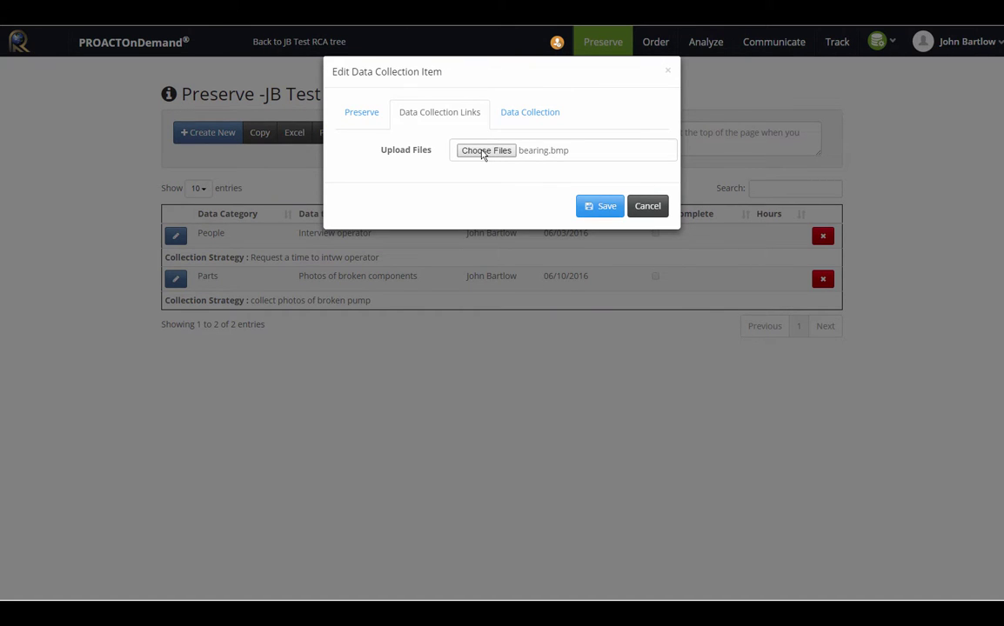
pyautogui.click(598, 213)
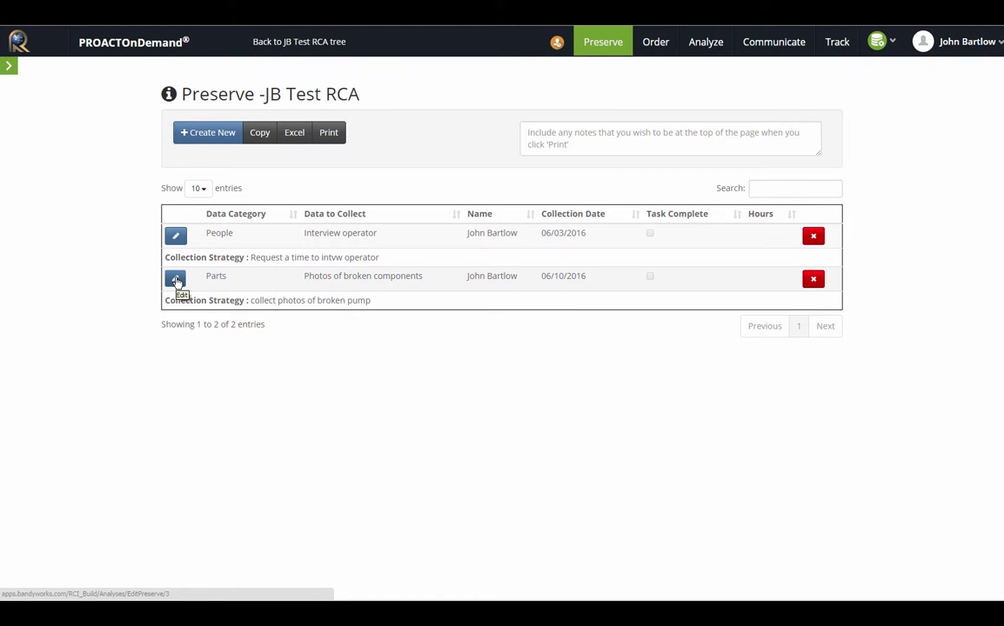
# Step: Reopen the "Photos of broken components" item and check the files attached to it
pyautogui.click(176, 279)
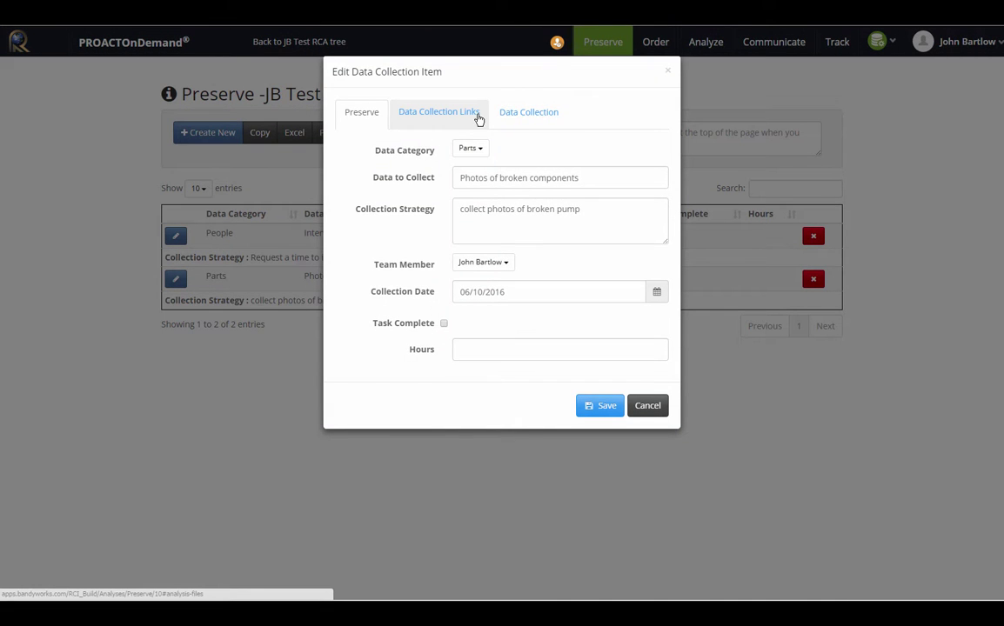
pyautogui.click(448, 116)
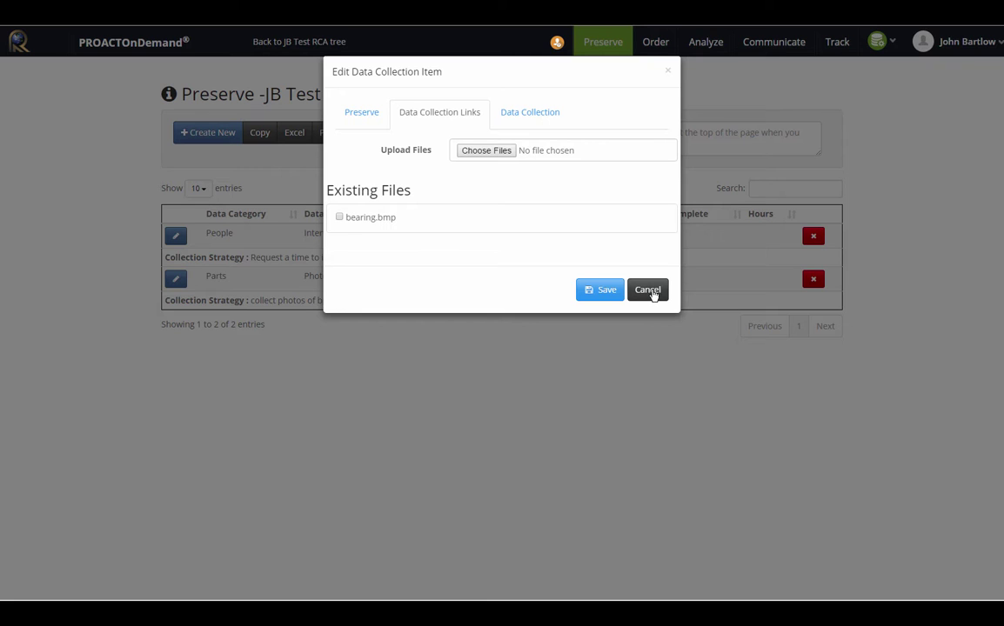
# Step: Close the data collection item and view the severity settings and team members on the Order page of JB Test RCA
pyautogui.press('Escape')
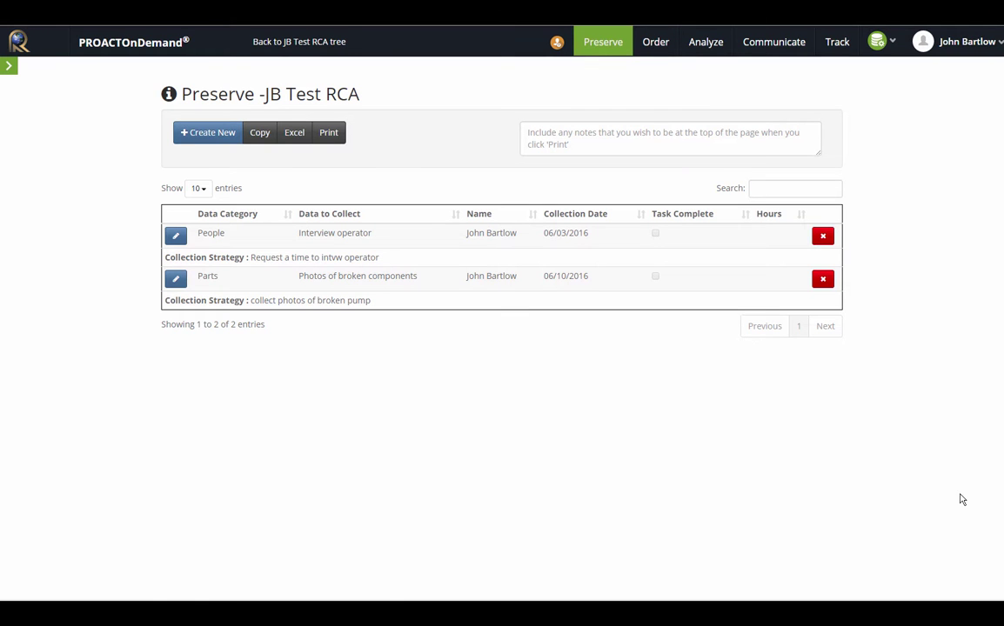
pyautogui.click(656, 43)
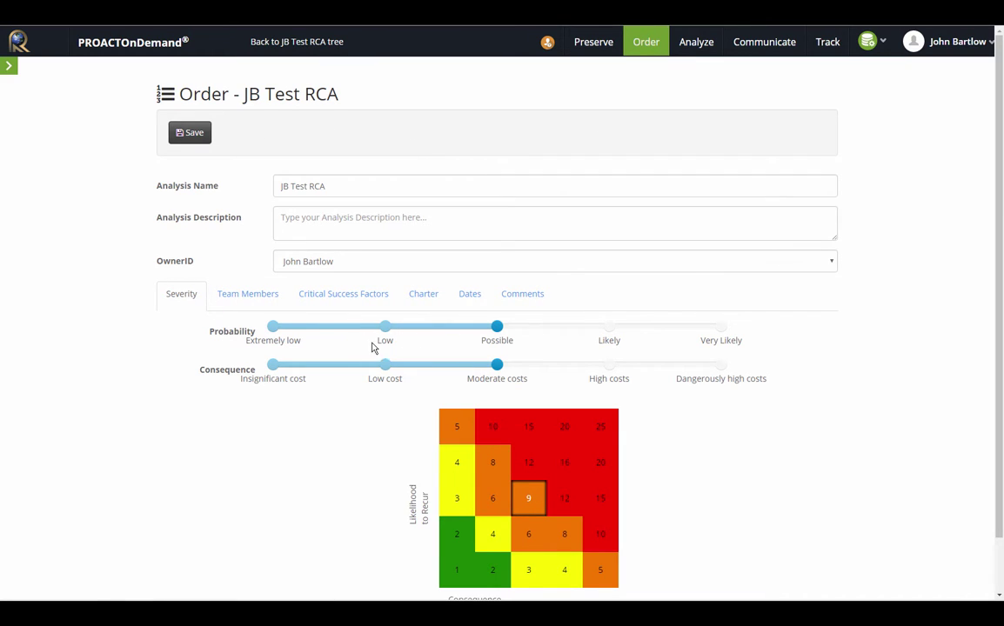
pyautogui.click(247, 294)
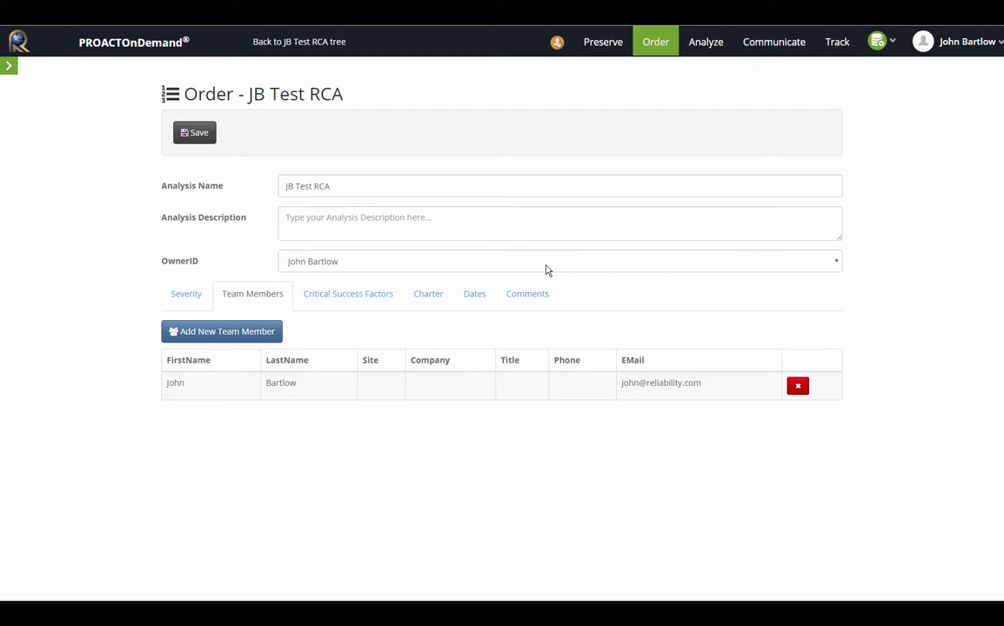
# Step: Add a hypothesis node named "Erosion" under the Bearing Failure mode in the analysis tree
pyautogui.click(708, 43)
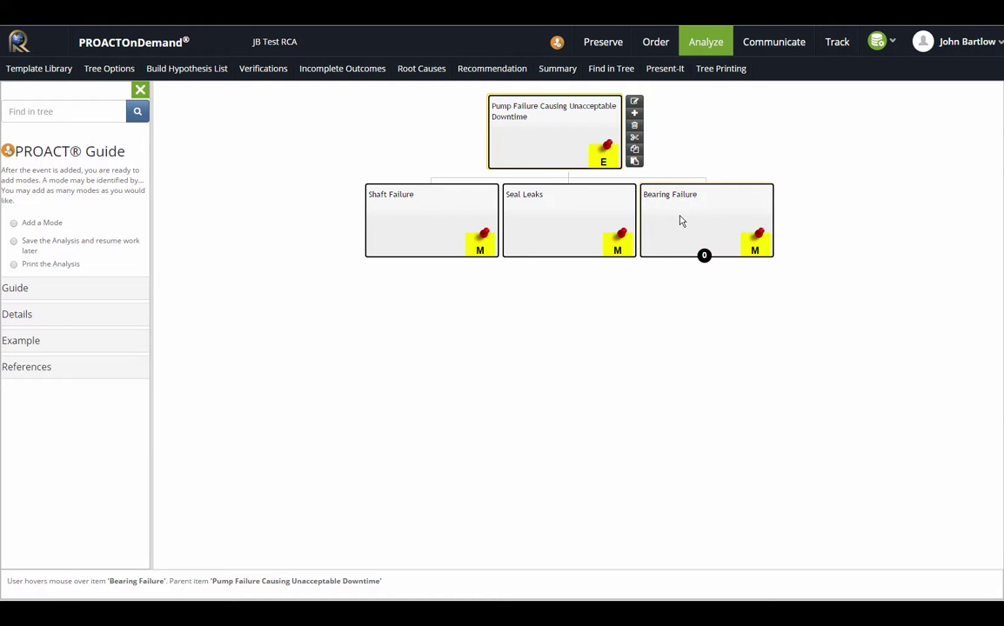
pyautogui.click(681, 221)
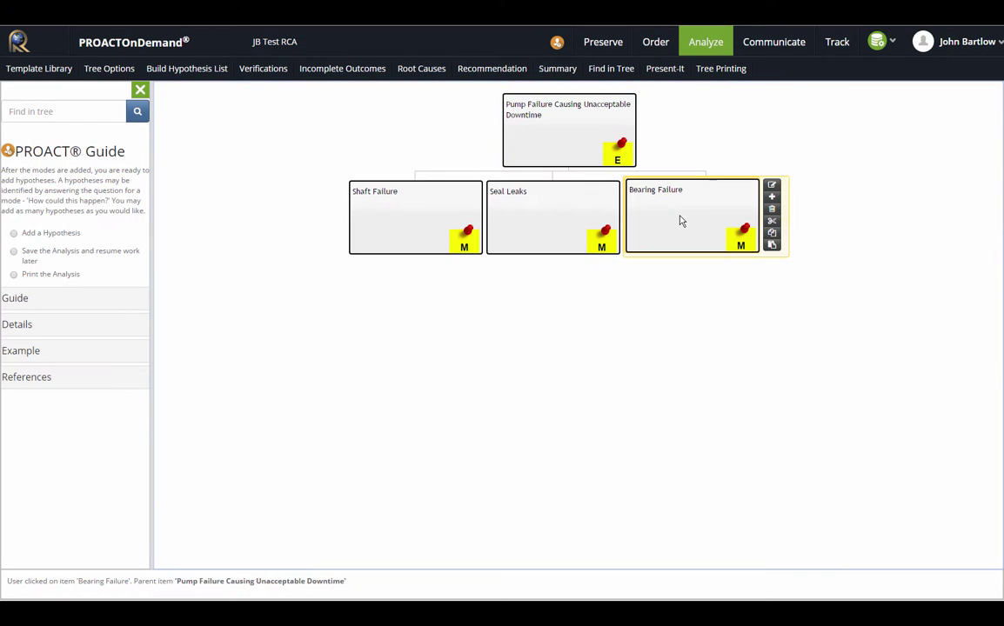
pyautogui.click(771, 200)
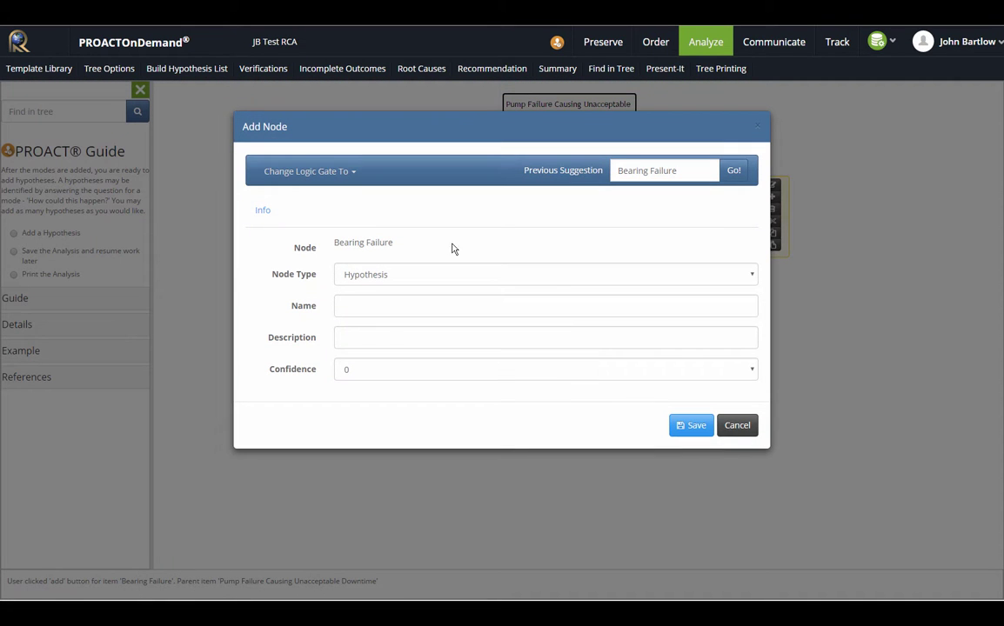
pyautogui.click(365, 309)
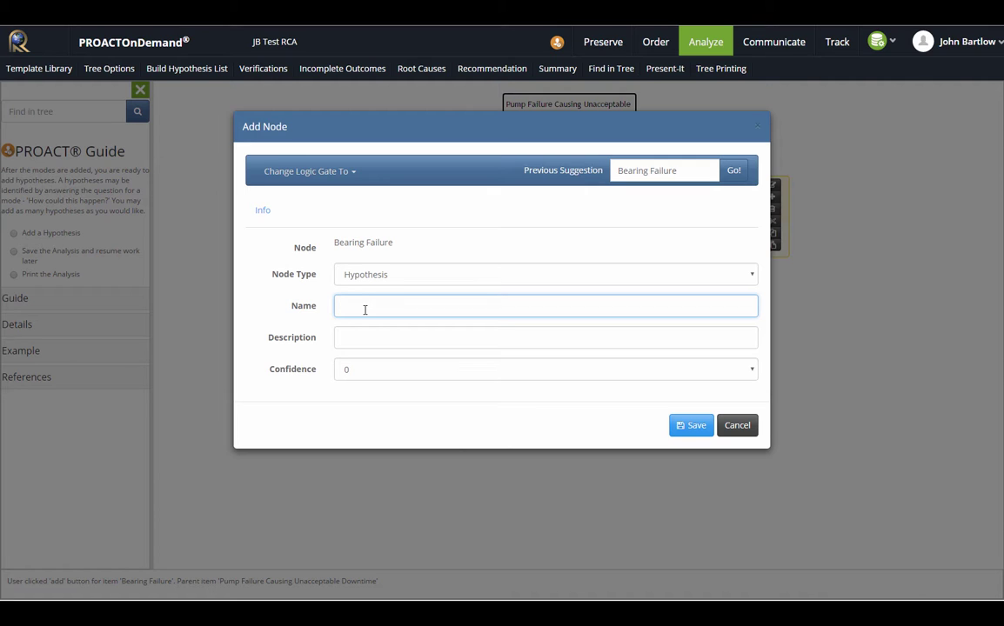
pyautogui.write('Erosion')
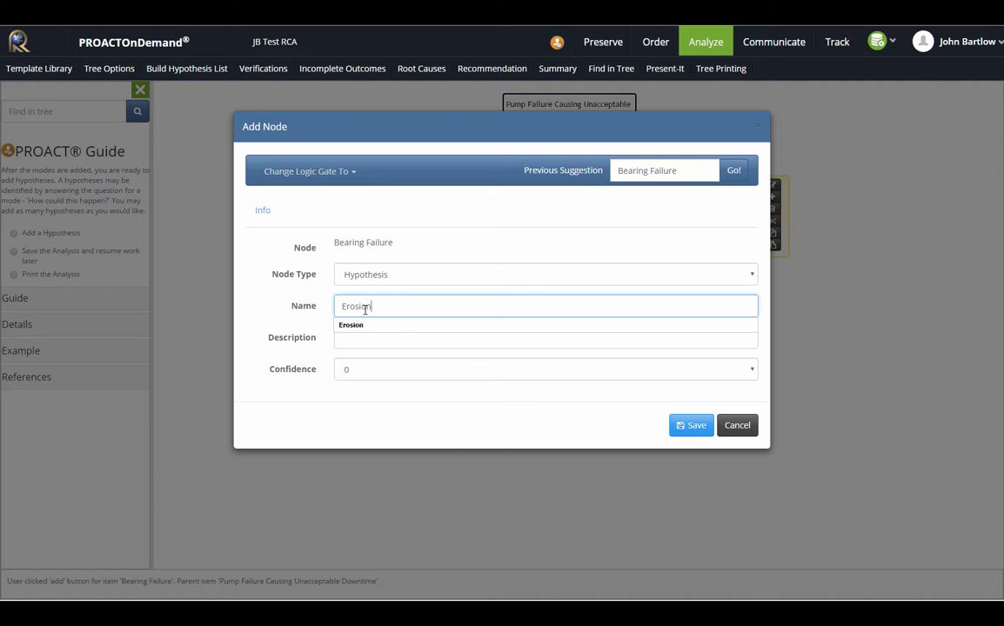
pyautogui.click(677, 425)
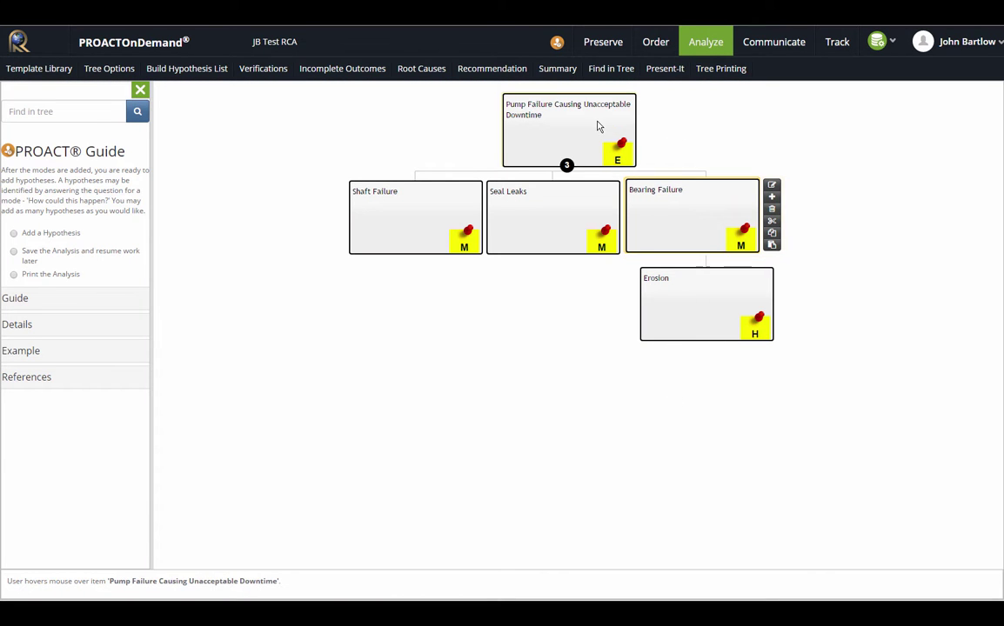
# Step: Build a hypothesis list with Corrosion, Overload and Fatigue under the Bearing Failure mode and save it
pyautogui.click(184, 69)
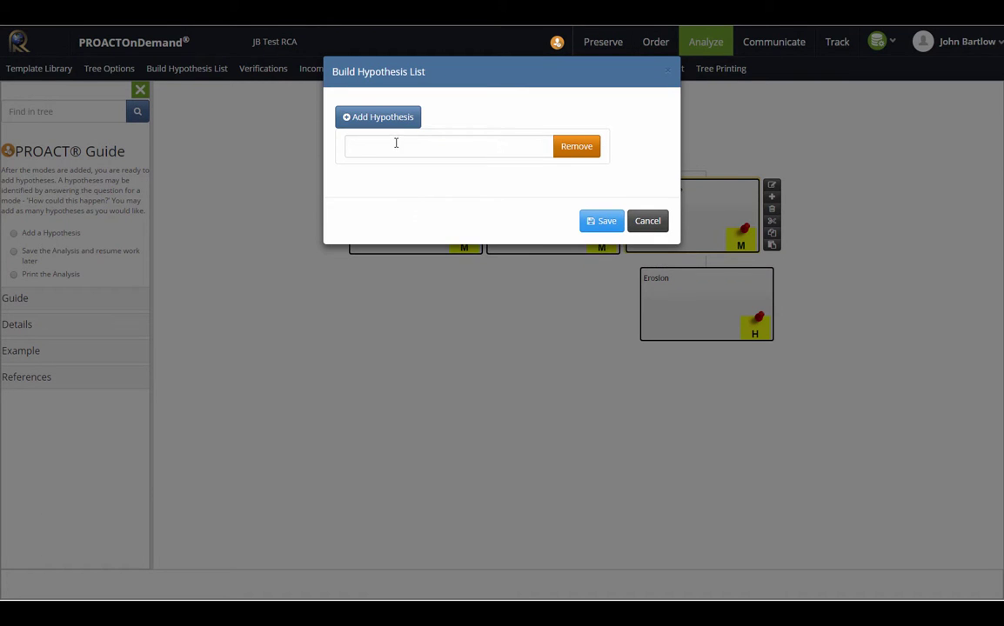
pyautogui.click(396, 144)
pyautogui.write('Corrosion')
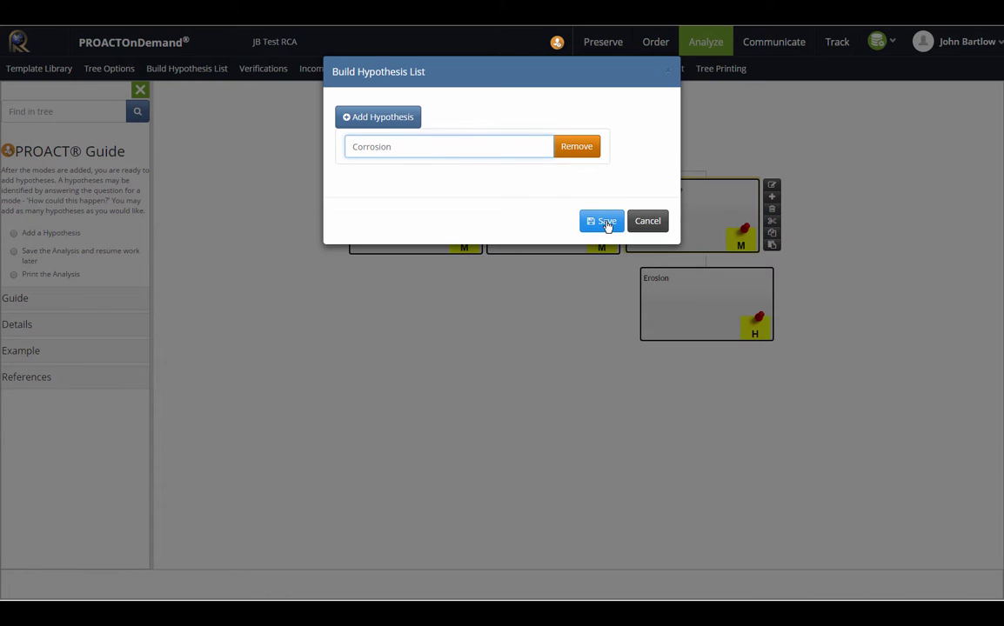
pyautogui.click(401, 122)
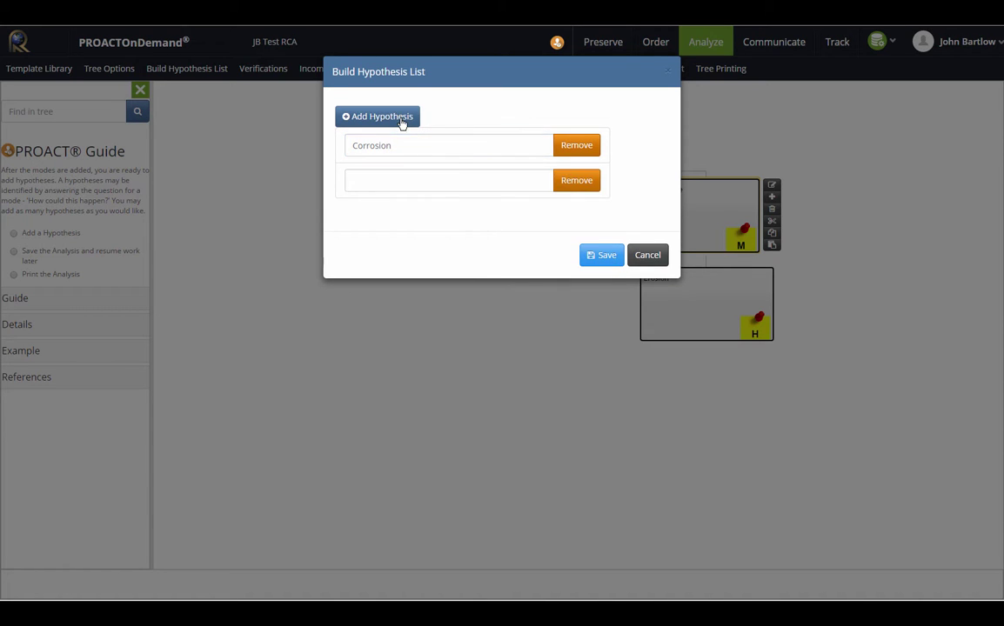
pyautogui.click(405, 188)
pyautogui.write('Overload')
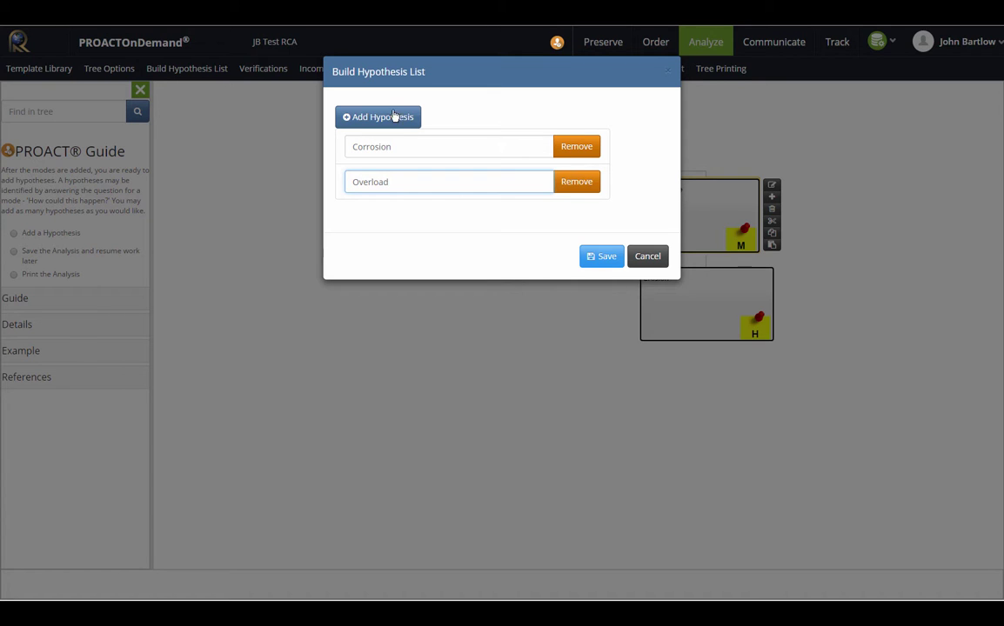
pyautogui.click(401, 122)
pyautogui.click(406, 217)
pyautogui.write('Fatigue')
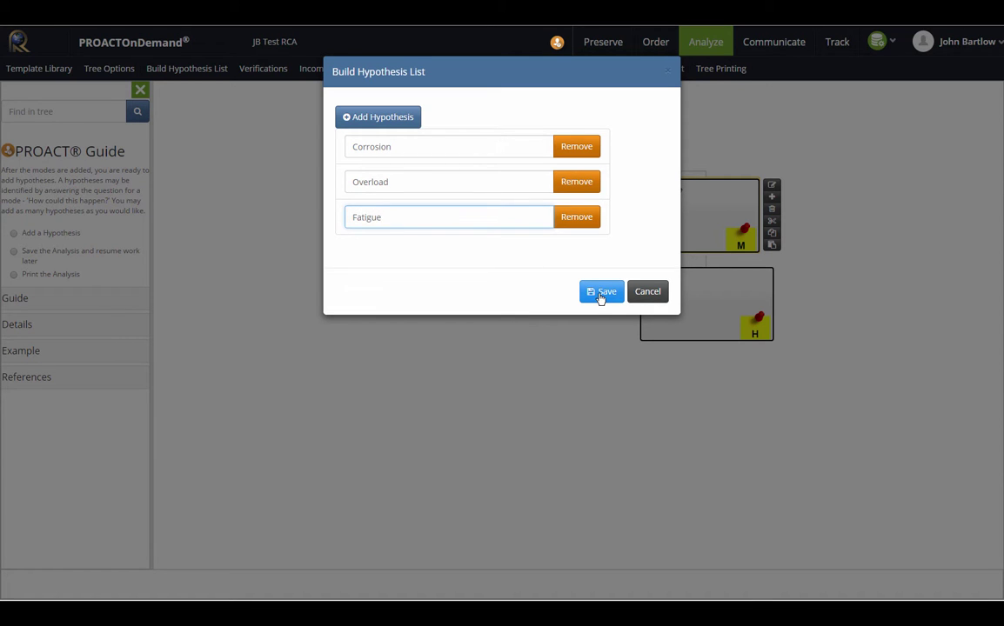
pyautogui.click(601, 296)
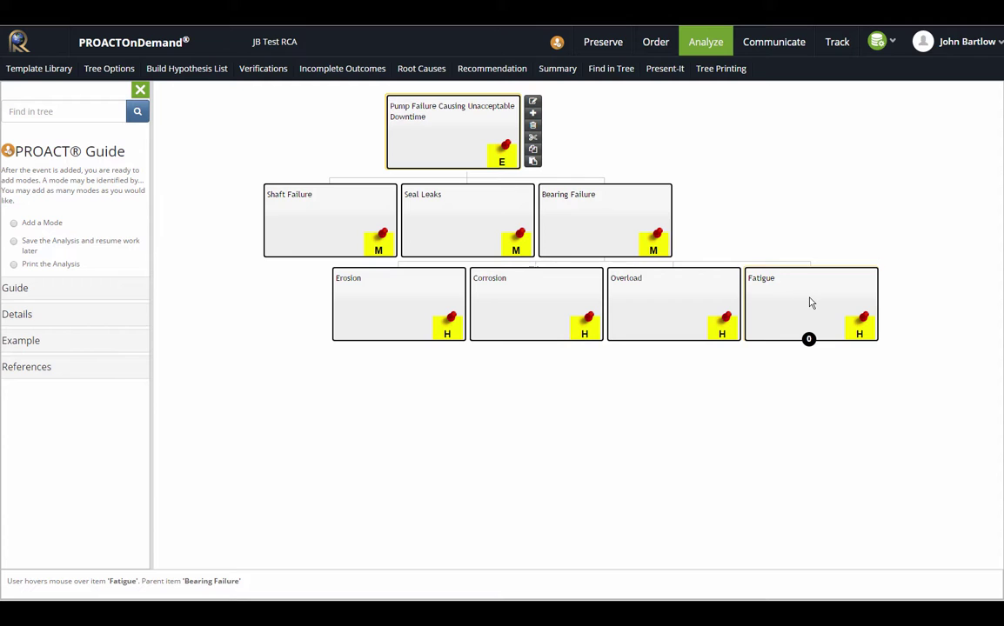
# Step: Add the previous suggestions "resonance" from Roller Bearing Failures Template 4 and "misalignment" from Shaft Failures Template 2 under the Fatigue hypothesis
pyautogui.click(809, 301)
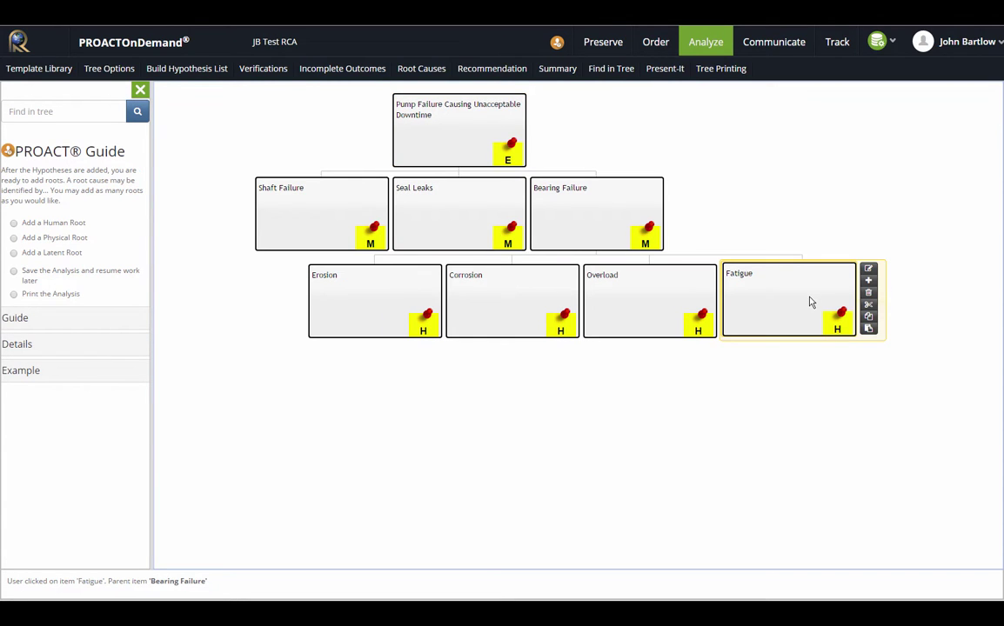
pyautogui.click(868, 272)
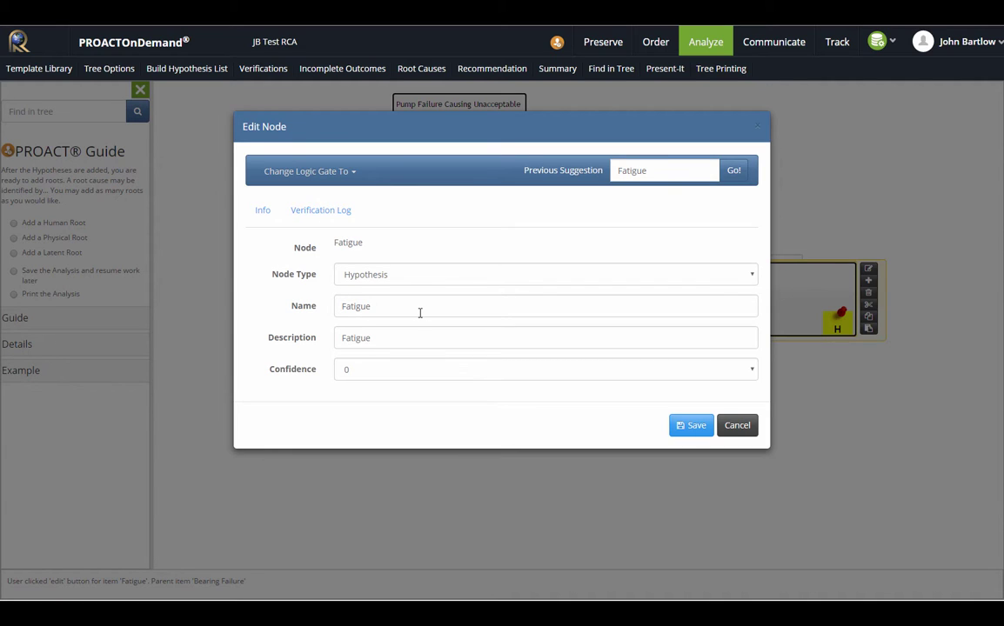
pyautogui.click(733, 171)
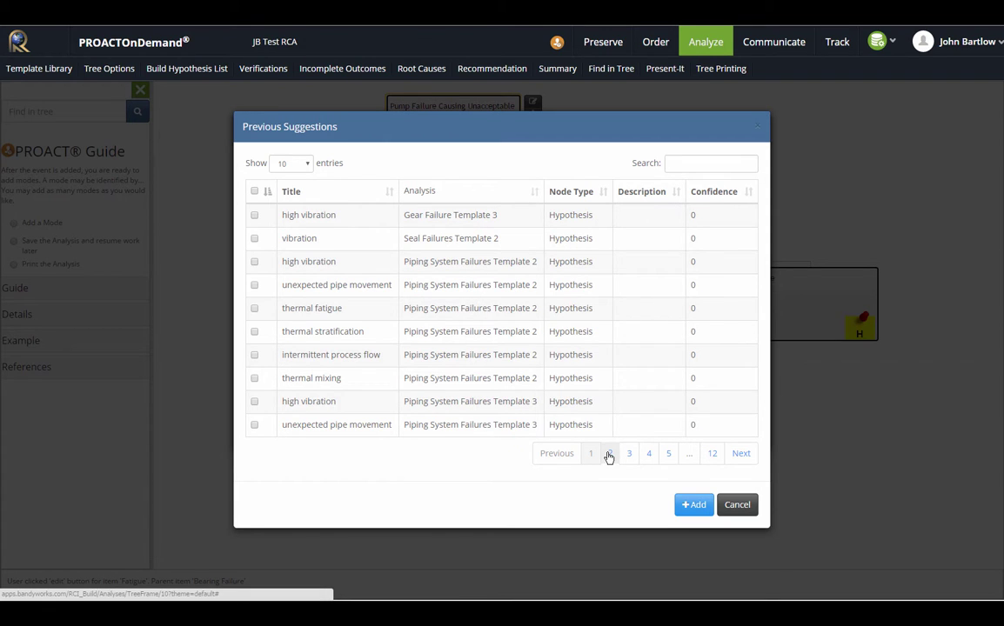
pyautogui.click(608, 454)
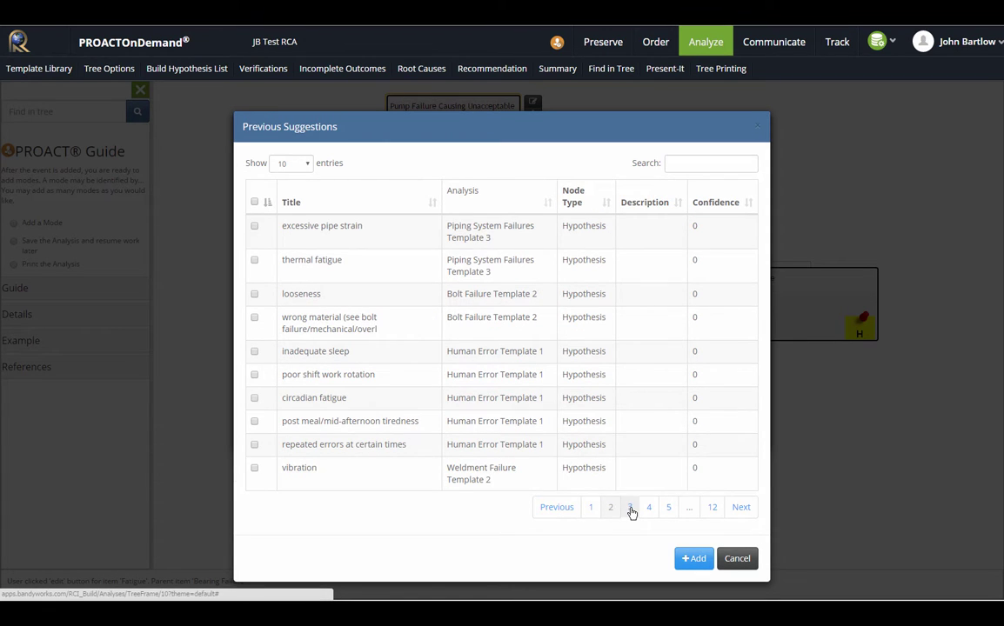
pyautogui.click(631, 511)
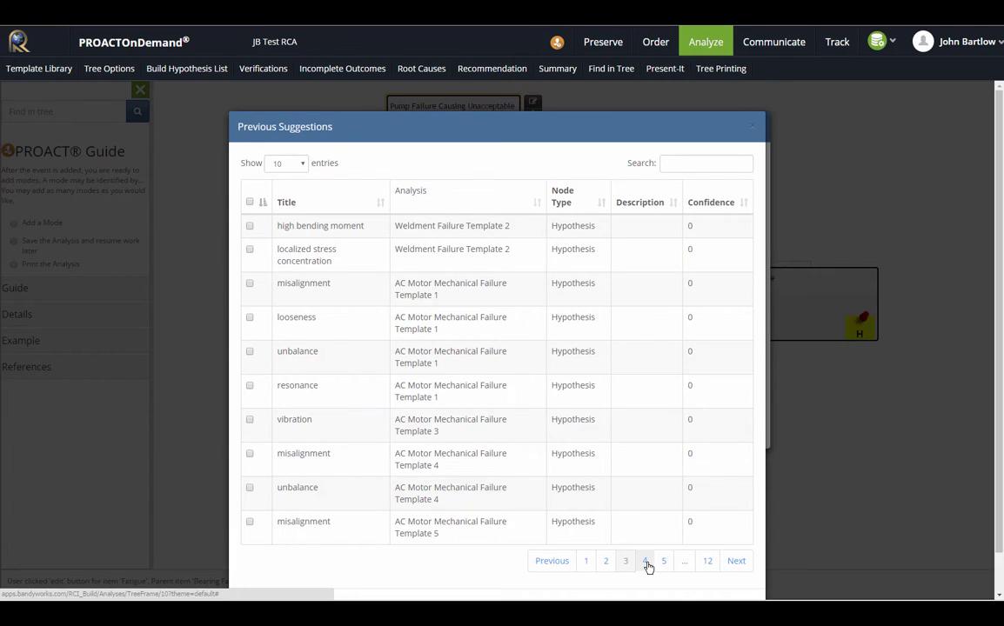
pyautogui.click(645, 562)
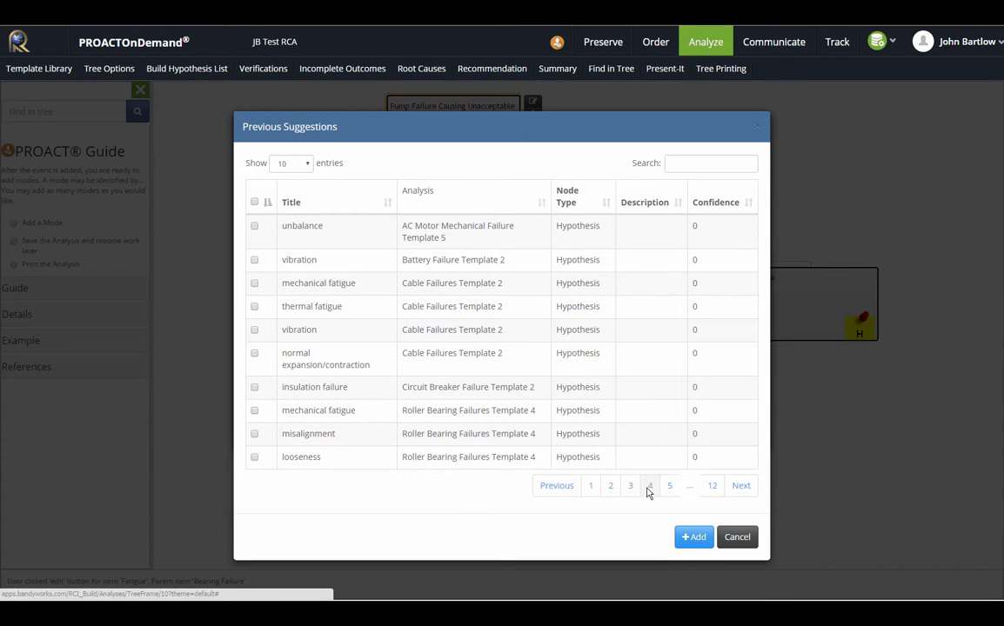
pyautogui.click(668, 492)
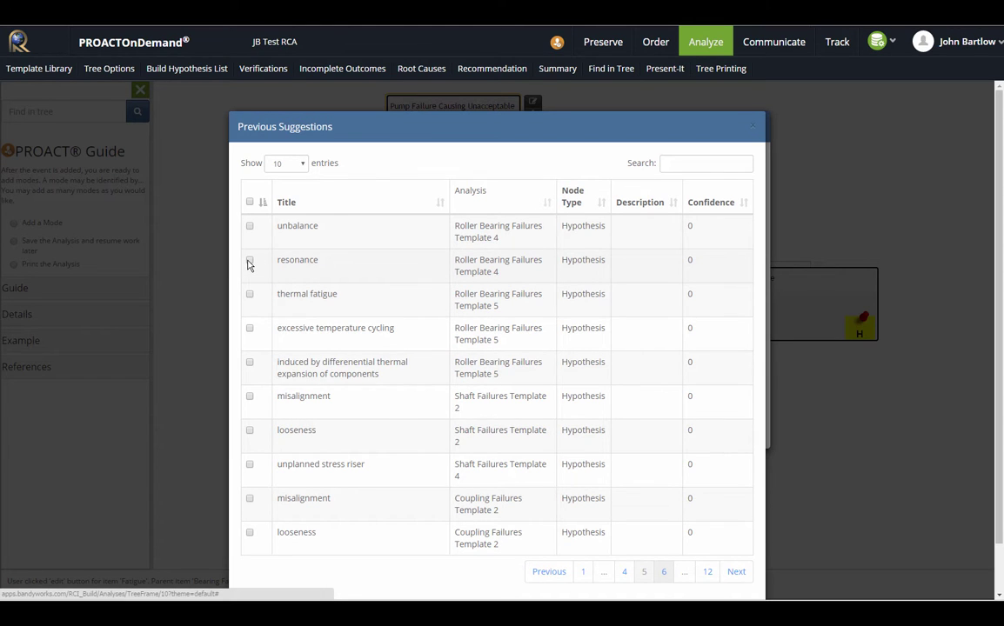
pyautogui.click(249, 262)
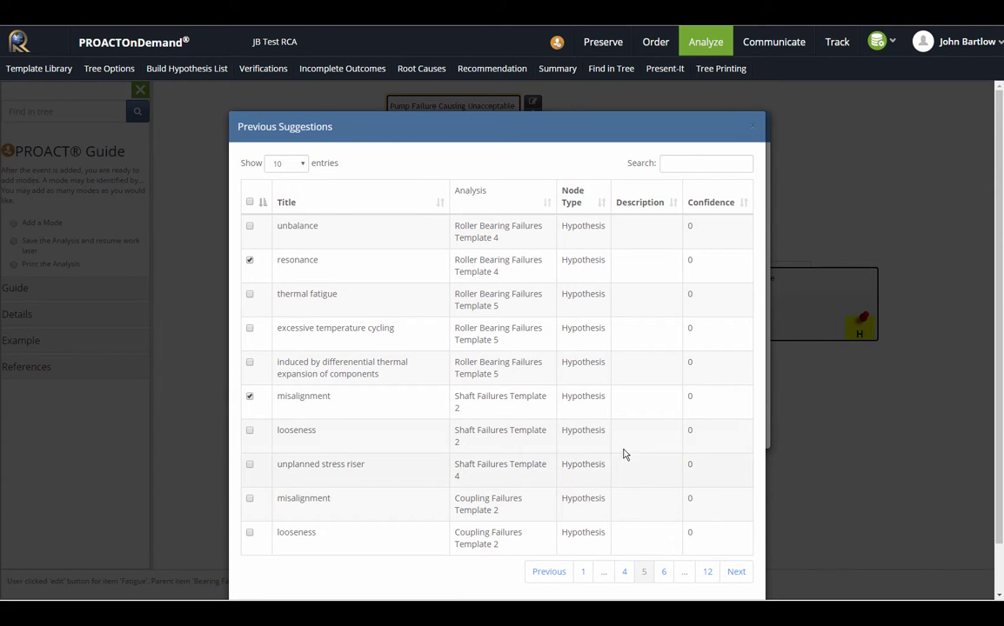
pyautogui.scroll(-1, 998, 279)
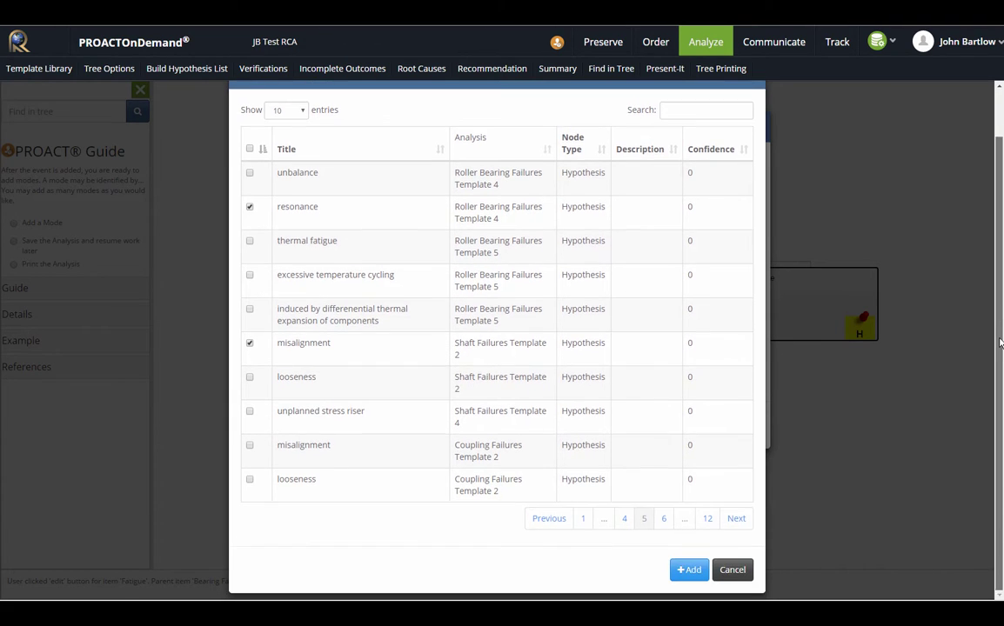
pyautogui.click(690, 569)
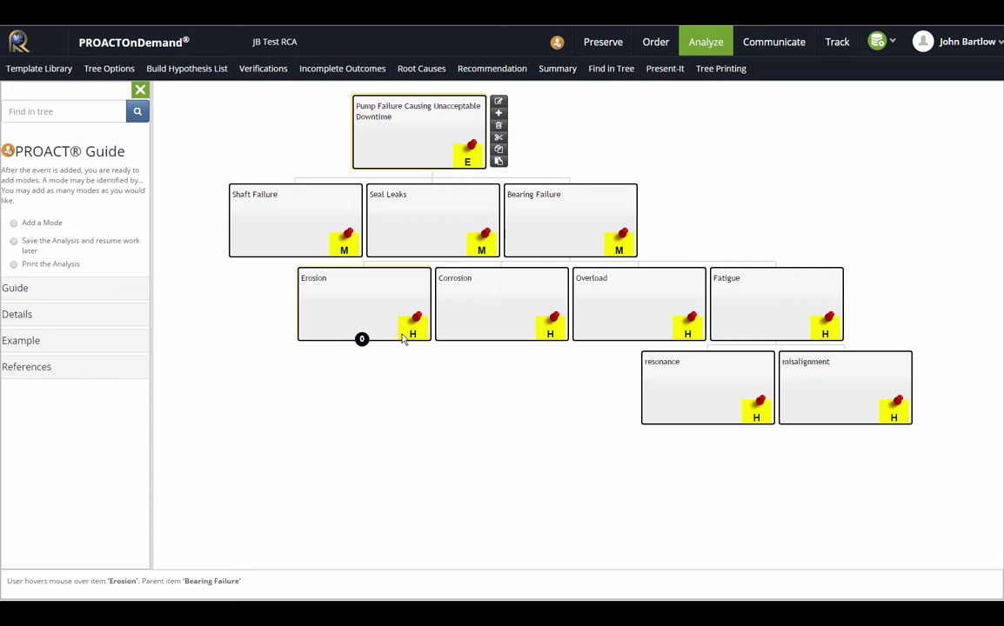
# Step: Create a verification log for the Fatigue hypothesis with method "Visual inspection" and outcome "Bearing showed signs of metal fatigue"
pyautogui.click(768, 301)
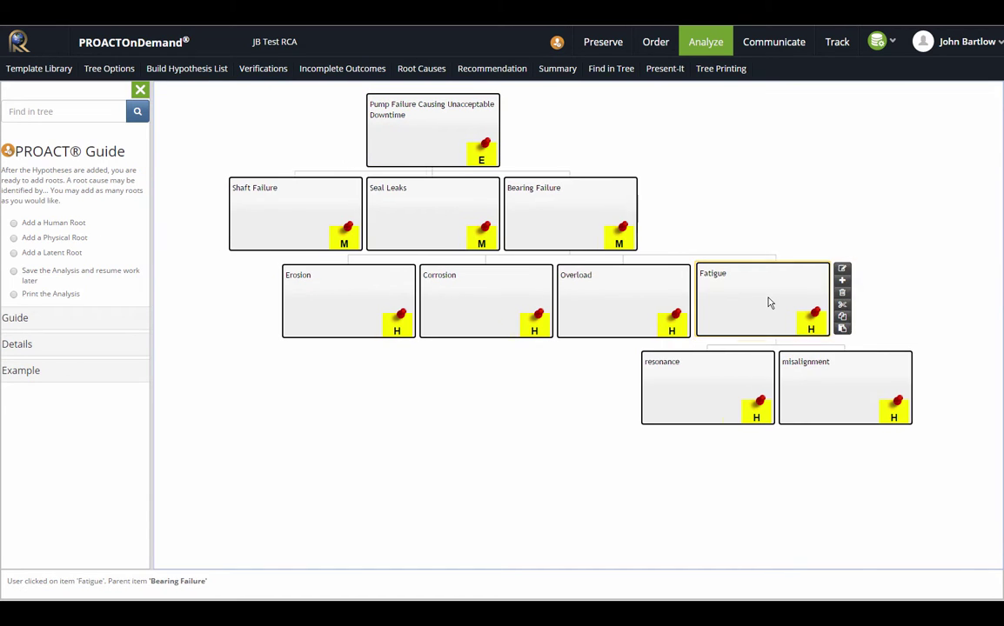
pyautogui.click(841, 270)
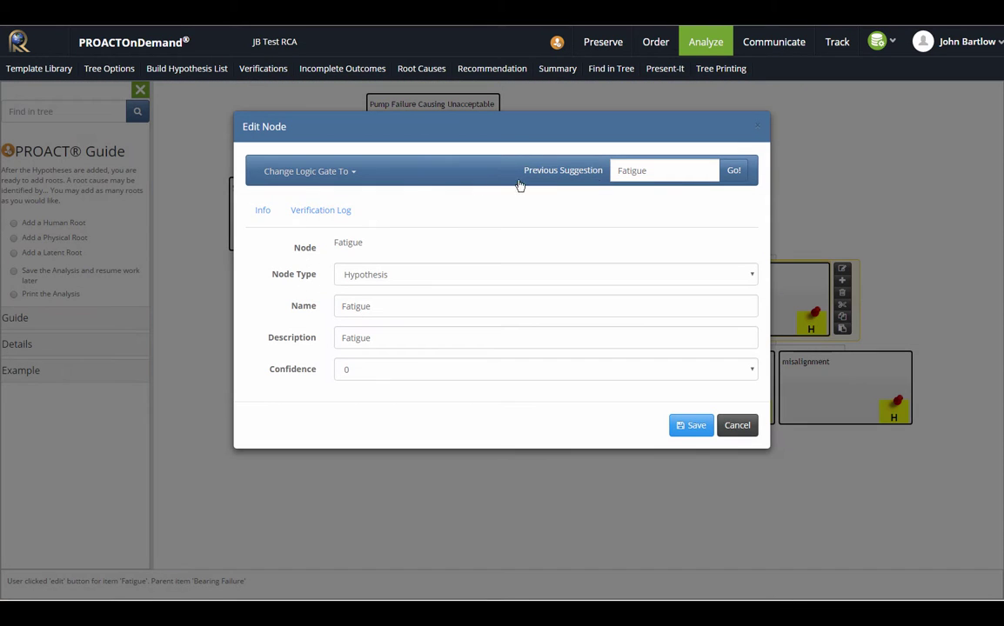
pyautogui.click(322, 210)
pyautogui.click(292, 254)
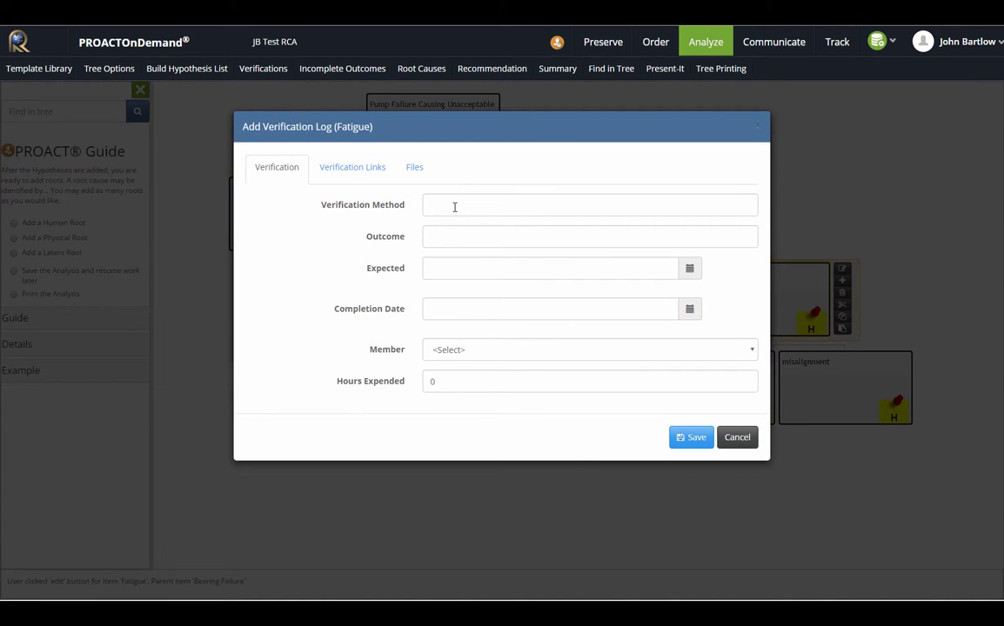
pyautogui.click(454, 207)
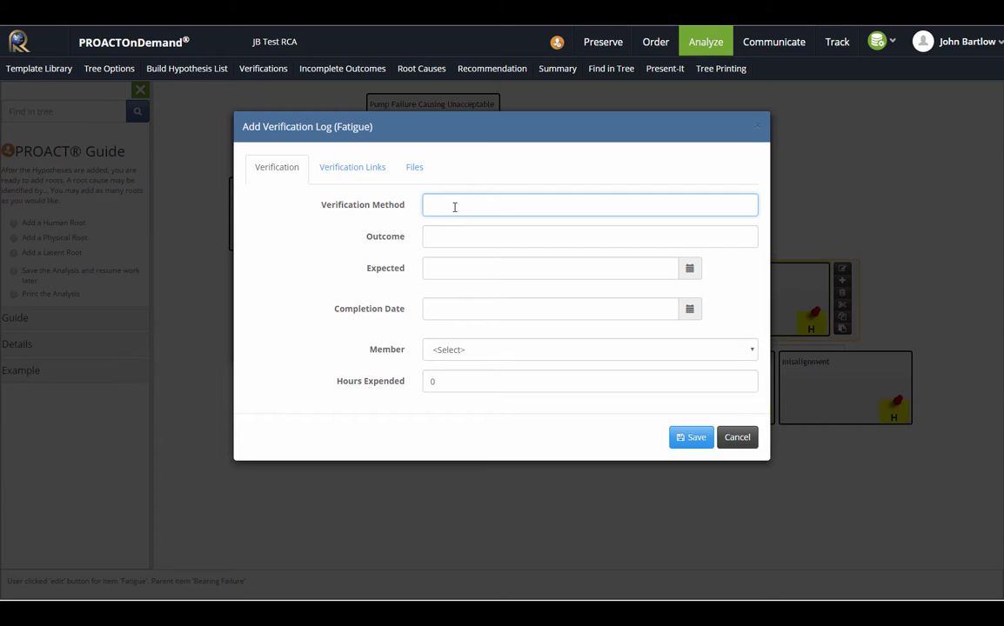
pyautogui.write('Visual')
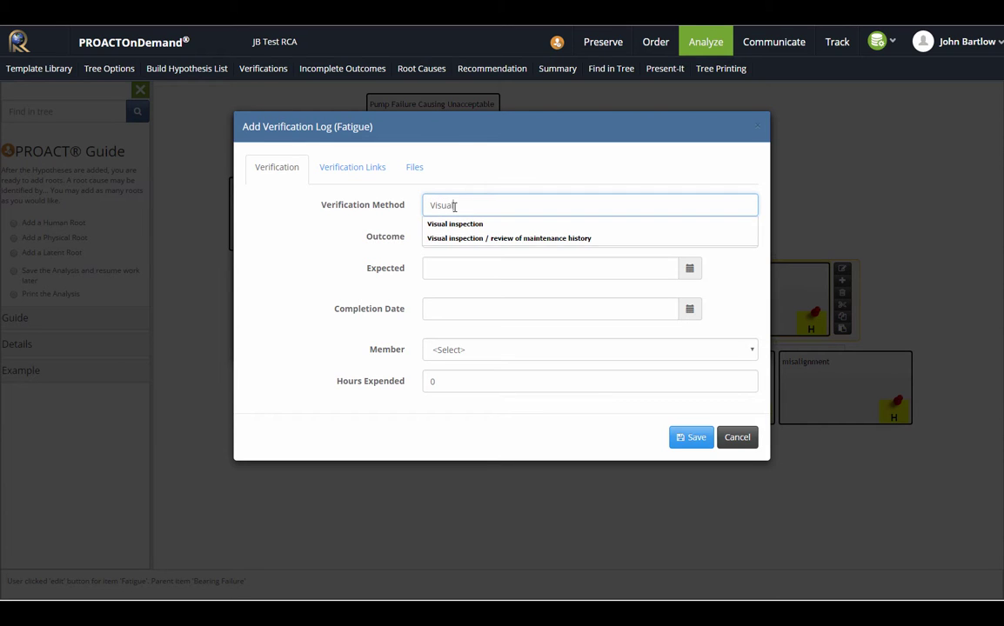
pyautogui.write(' Inspection')
pyautogui.click(456, 225)
pyautogui.click(458, 236)
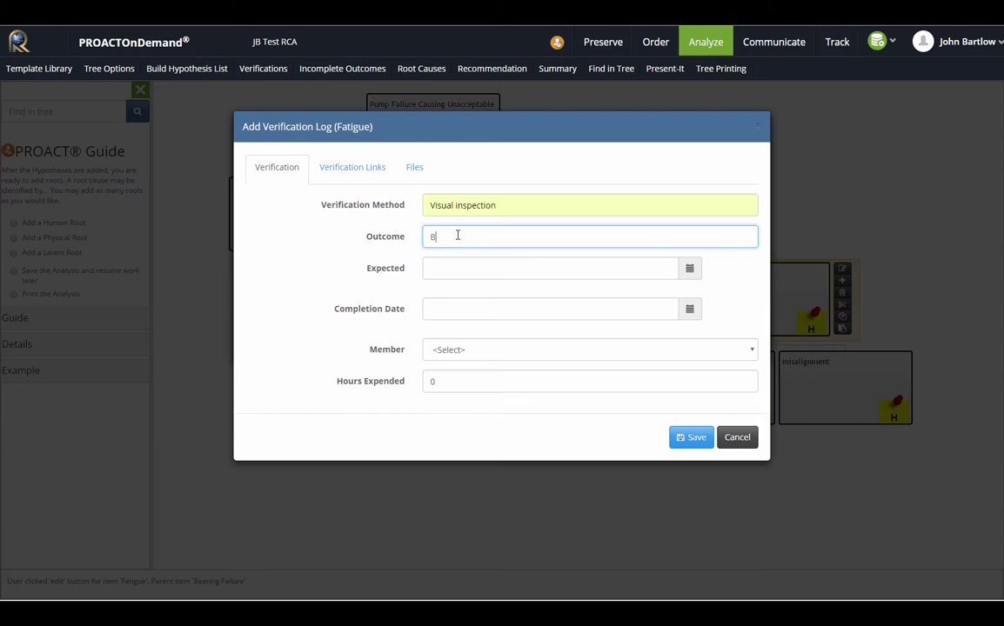
pyautogui.write('showed signs')
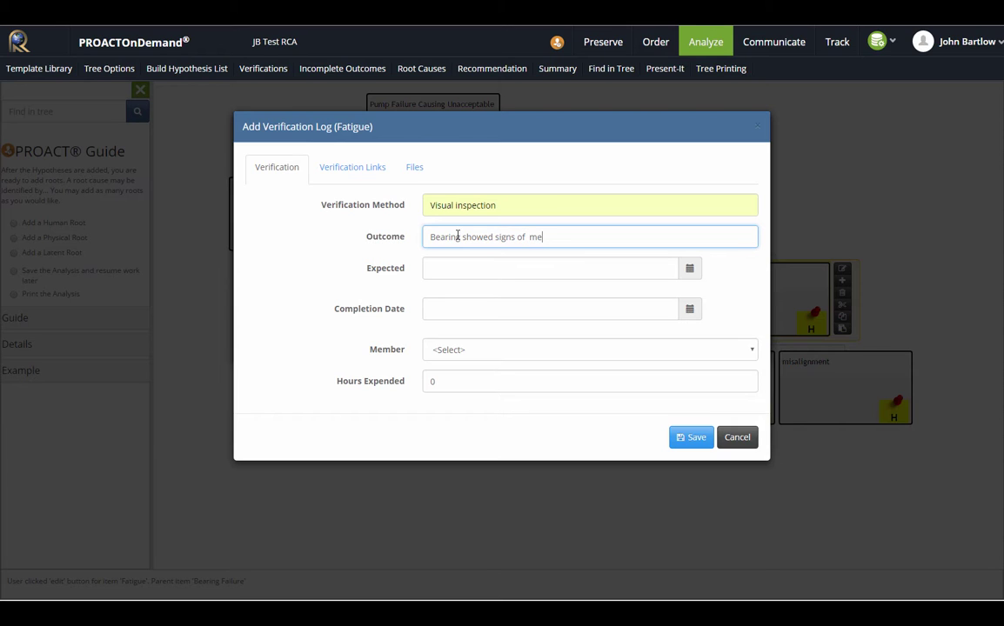
pyautogui.write(' of  metal fatigue')
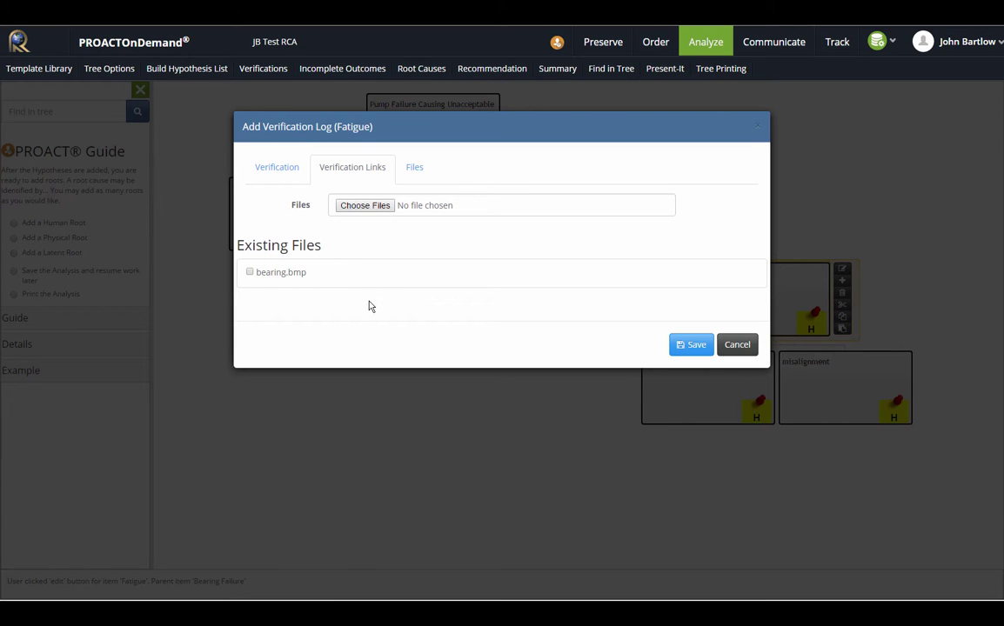
# Step: Assign a team member to the Fatigue verification log and save both the log and the node
pyautogui.click(696, 346)
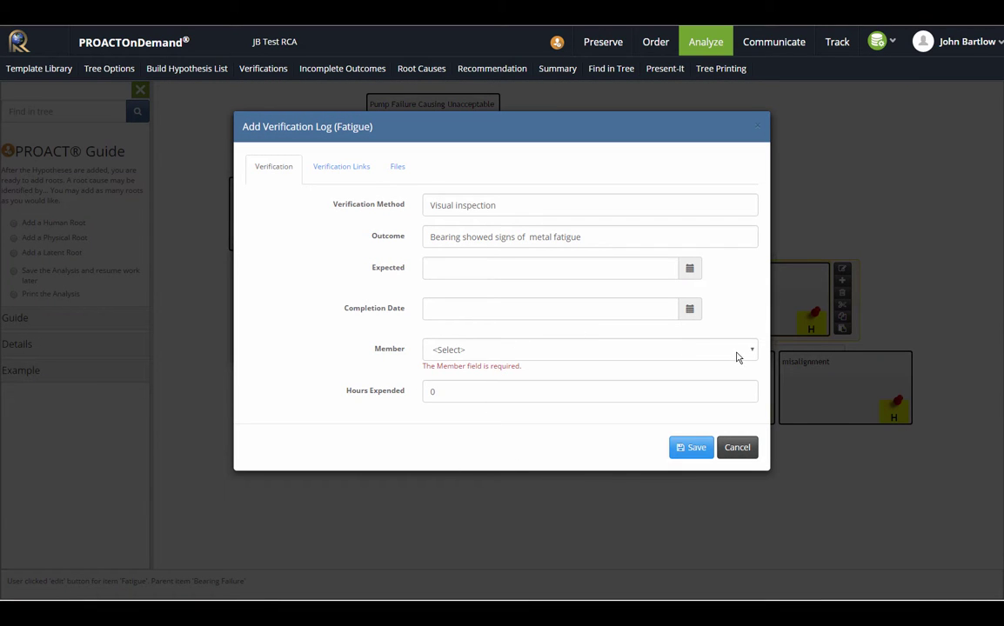
pyautogui.click(751, 351)
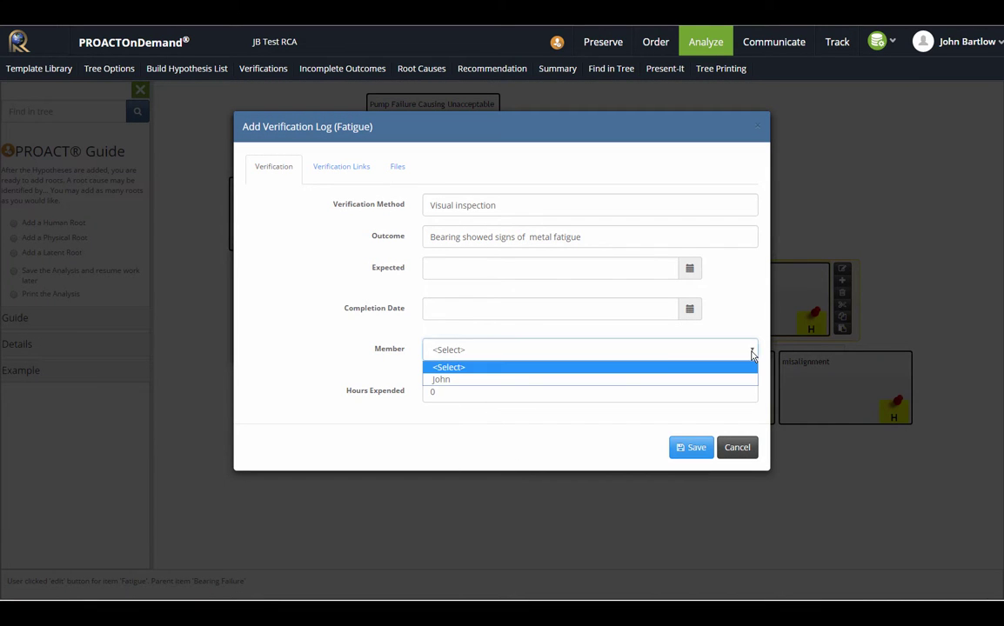
pyautogui.click(441, 379)
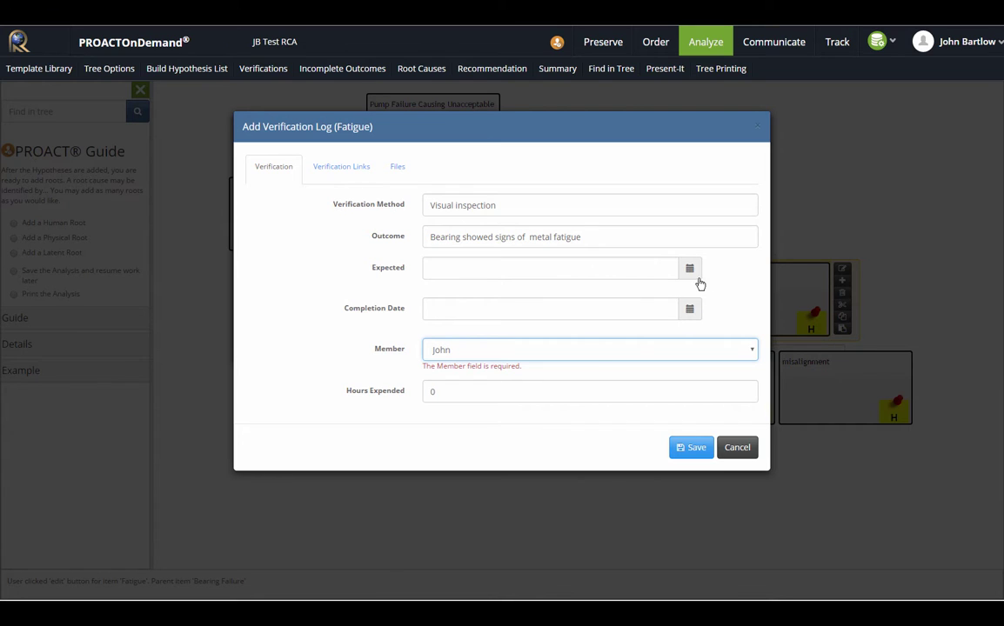
pyautogui.click(695, 448)
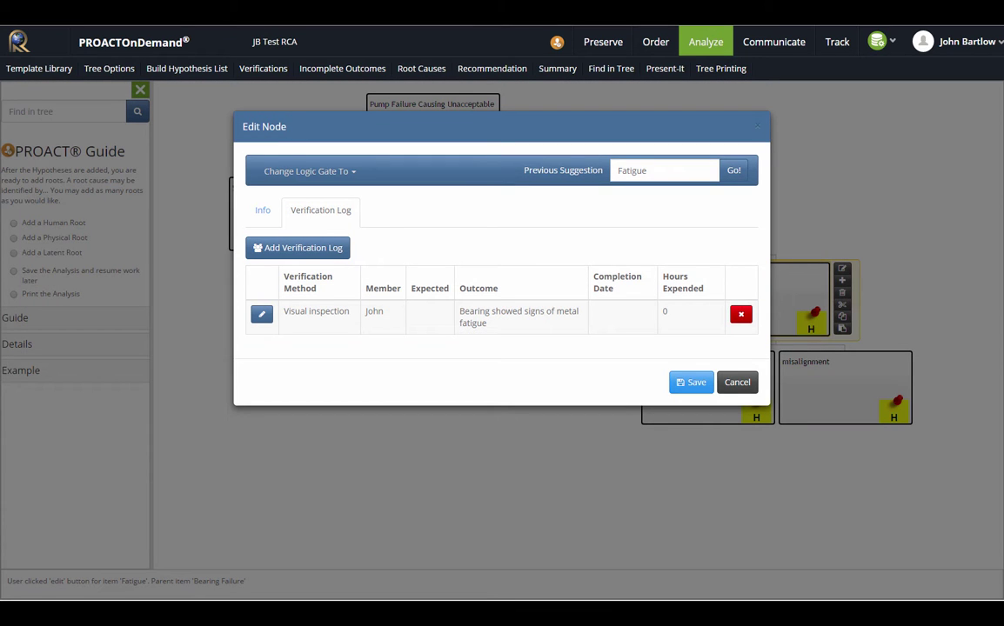
pyautogui.click(691, 382)
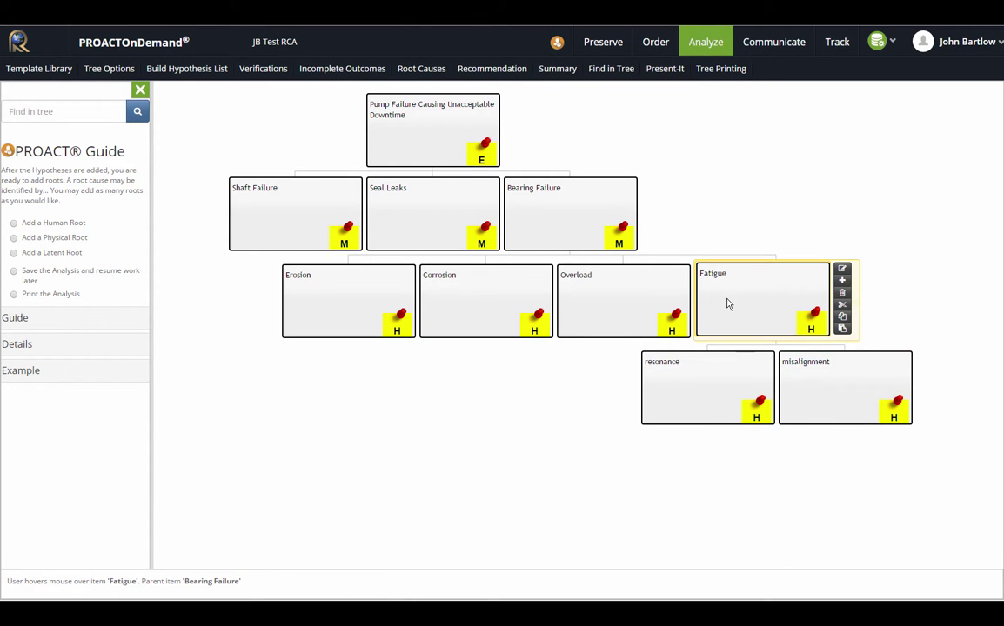
# Step: Add a hypothesis node named "High vibration" under the Fatigue hypothesis
pyautogui.click(842, 280)
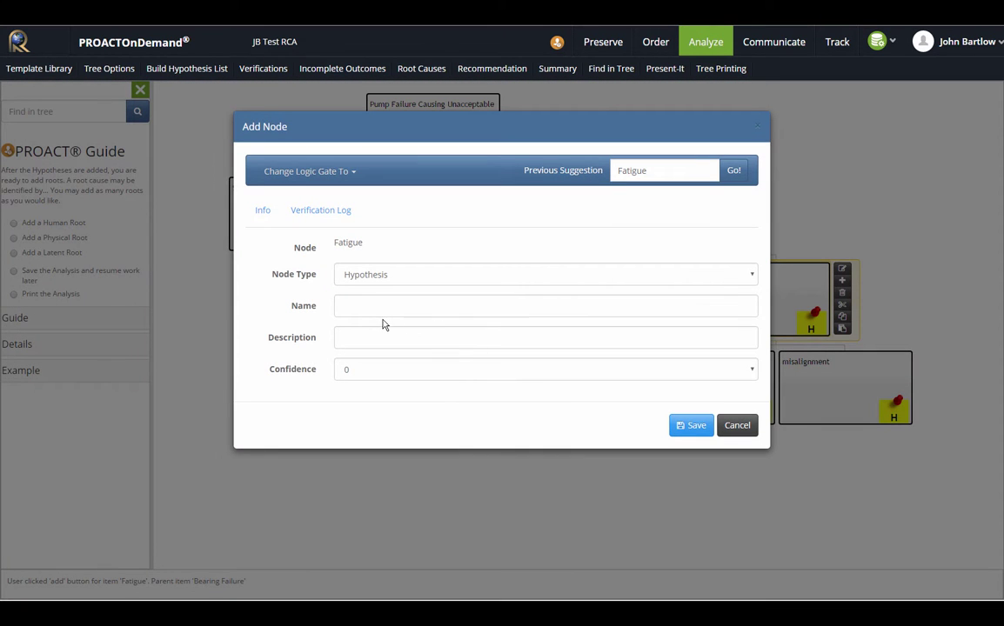
pyautogui.click(386, 311)
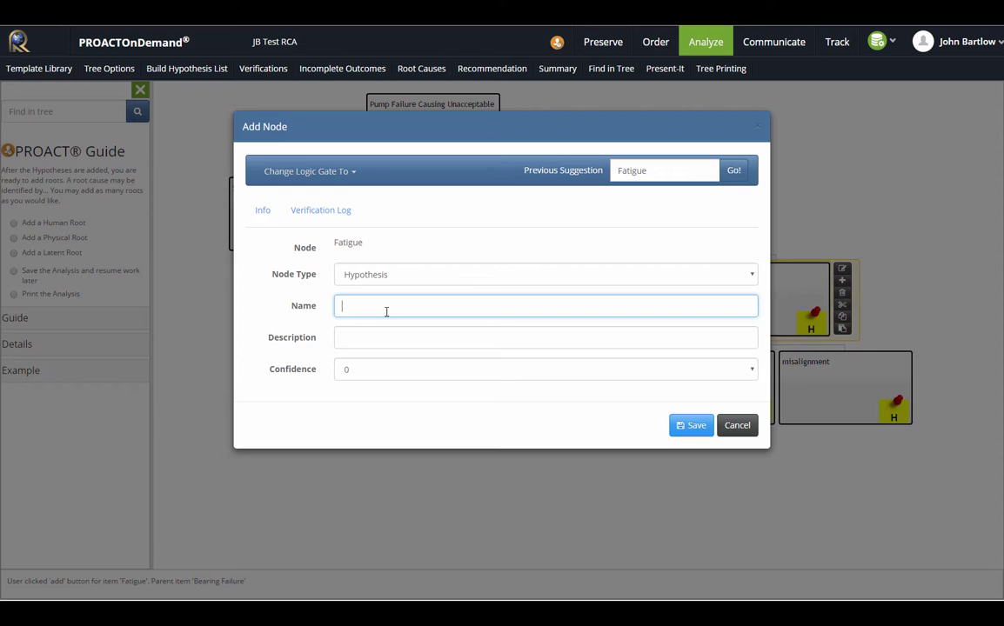
pyautogui.write('High vibrat')
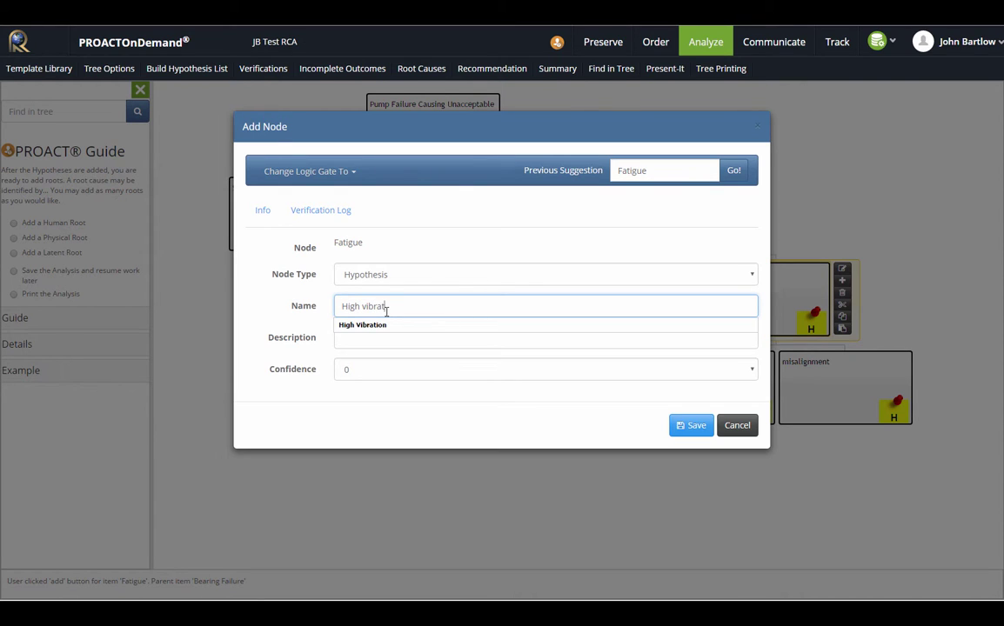
pyautogui.write('ion')
pyautogui.click(688, 426)
pyautogui.click(727, 423)
# Step: Cut the High vibration node from under Fatigue and paste it under the Overload hypothesis
pyautogui.click(870, 393)
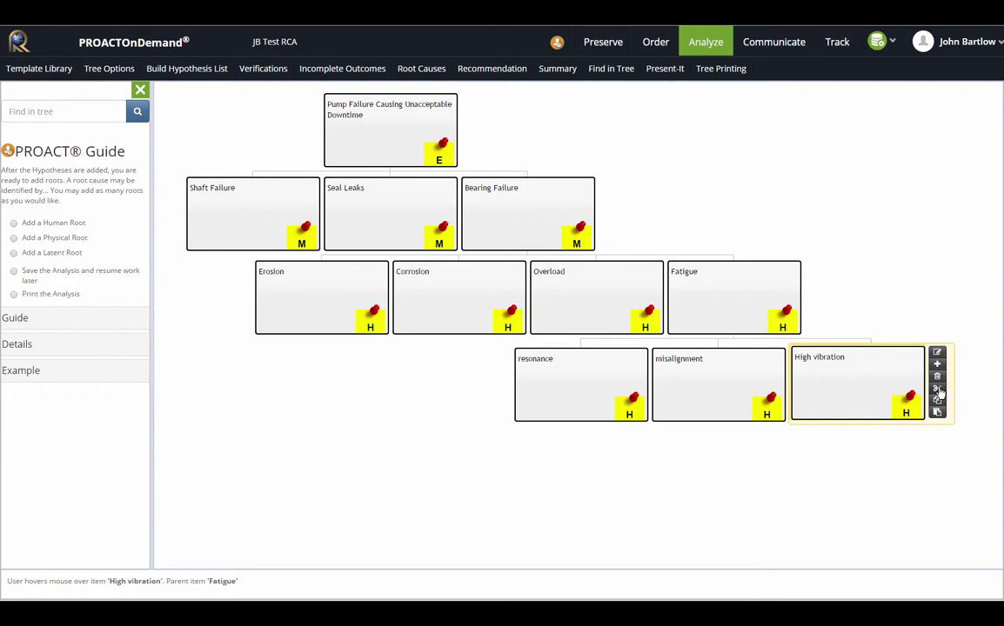
pyautogui.click(942, 393)
pyautogui.click(558, 293)
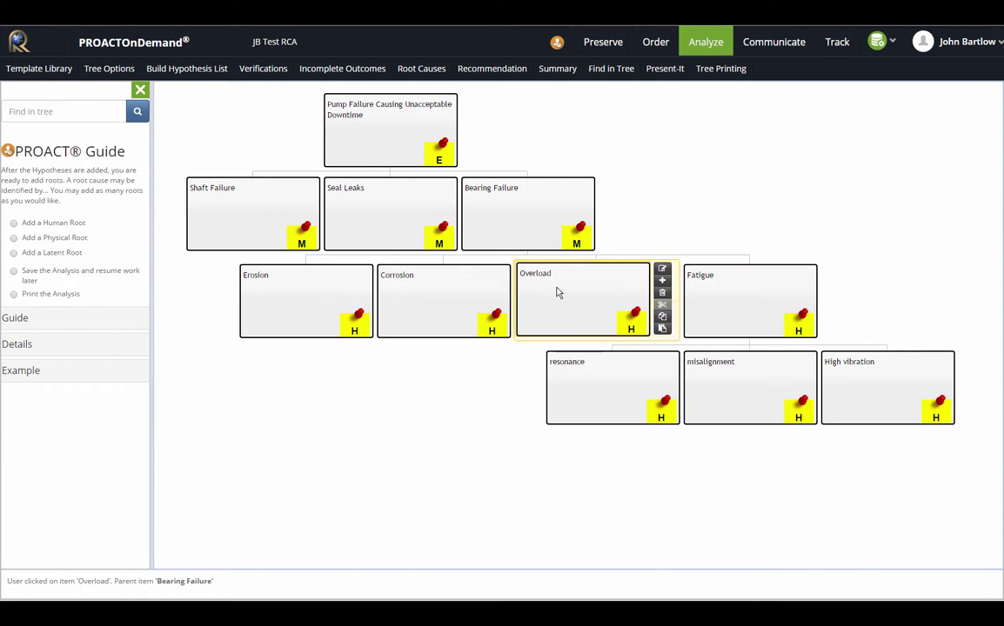
pyautogui.click(662, 327)
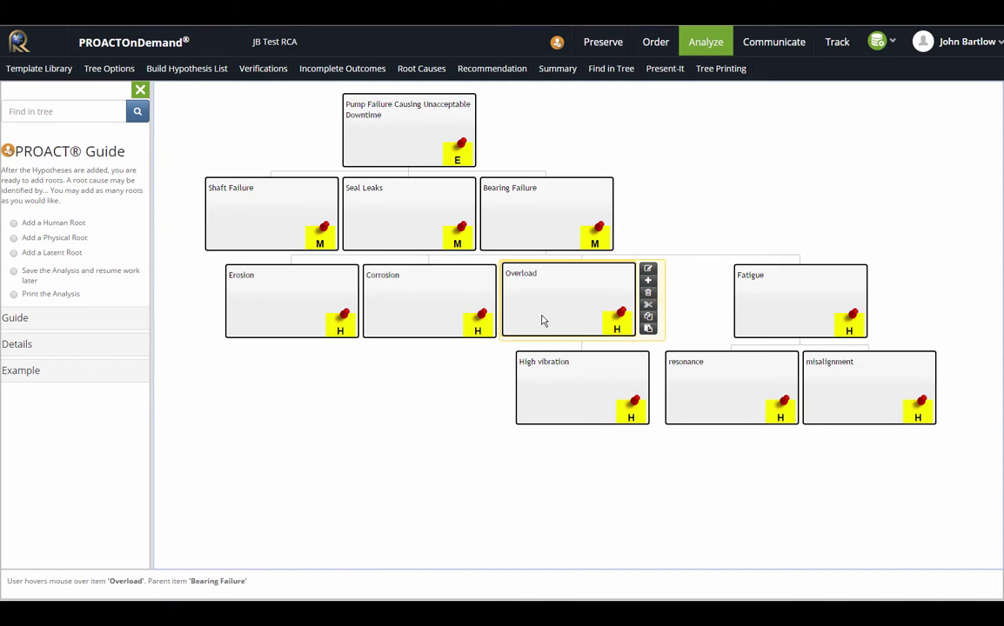
# Step: Copy the High vibration node under Overload and paste the copy under the Fatigue hypothesis
pyautogui.click(558, 380)
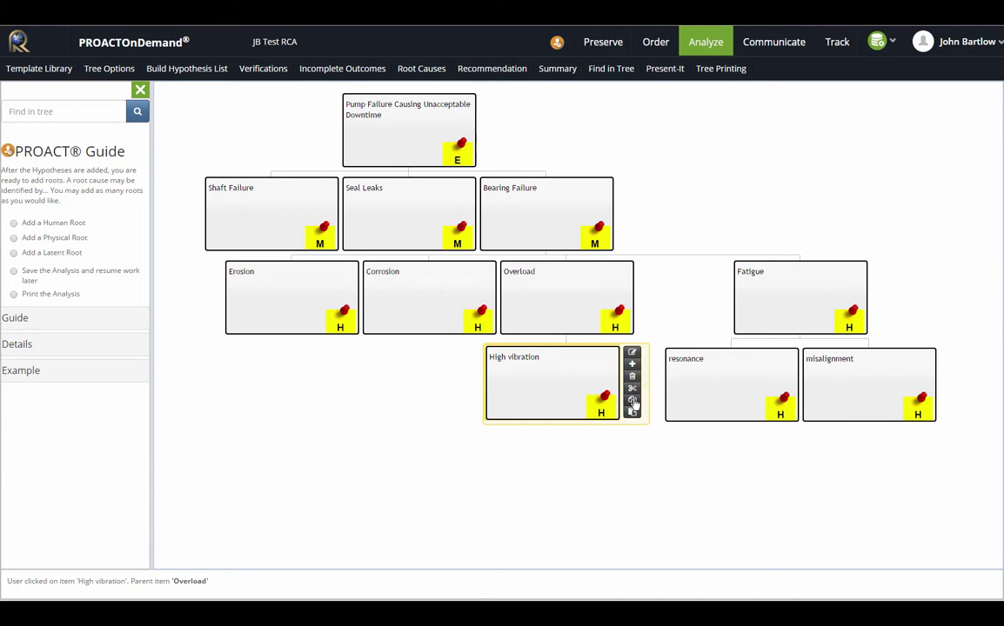
pyautogui.click(782, 301)
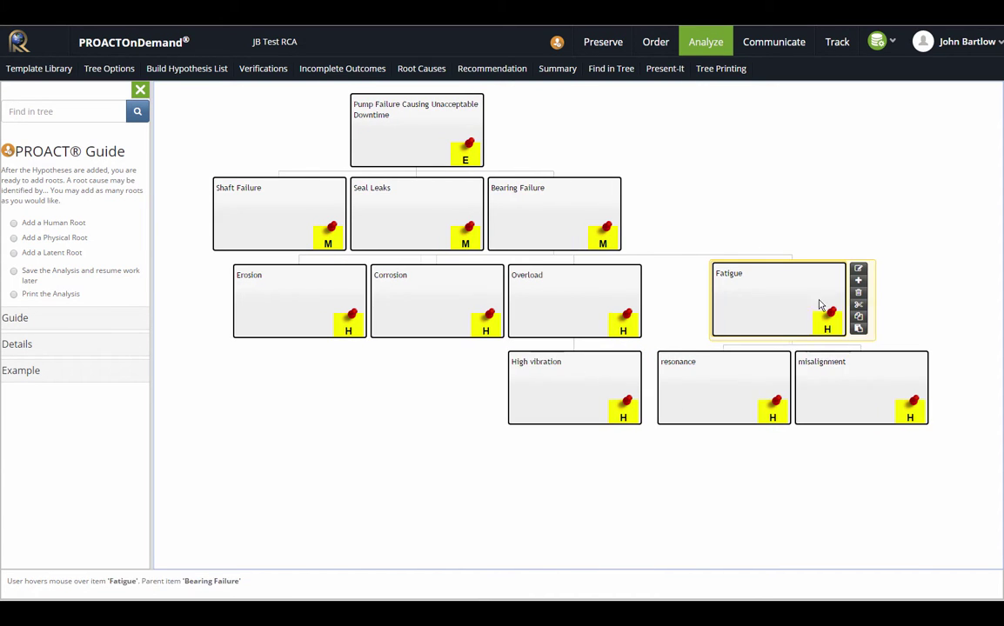
pyautogui.click(858, 329)
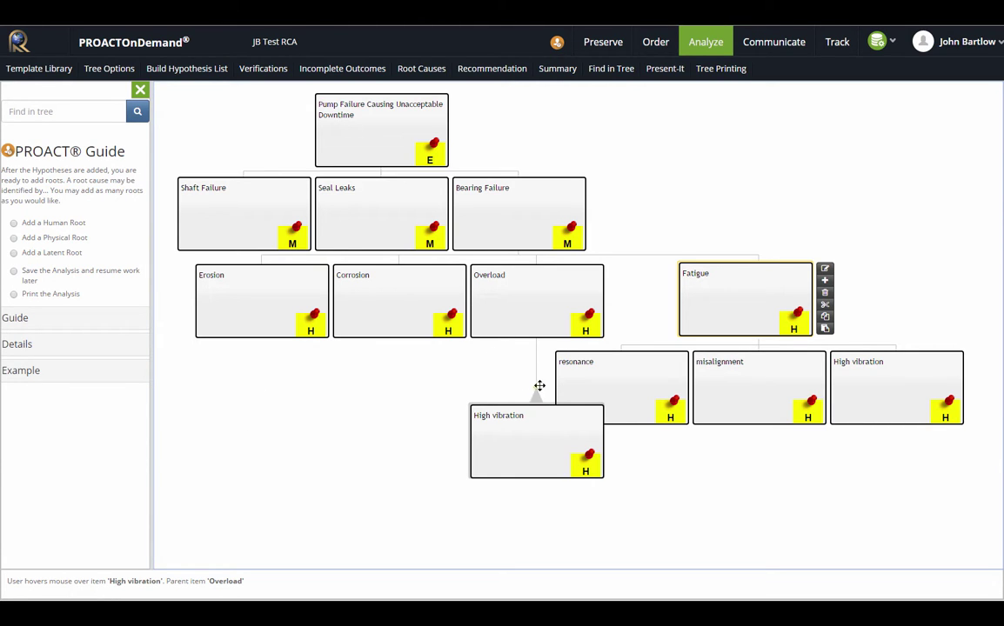
# Step: Collapse and re-expand the branches below the Overload and Fatigue hypotheses
pyautogui.click(536, 336)
pyautogui.click(534, 335)
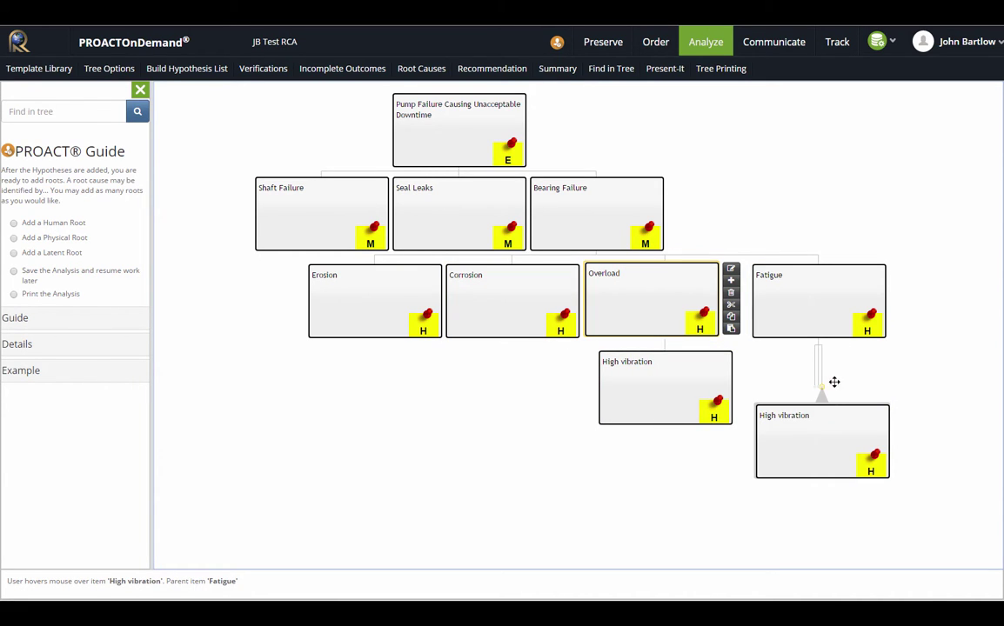
pyautogui.click(816, 338)
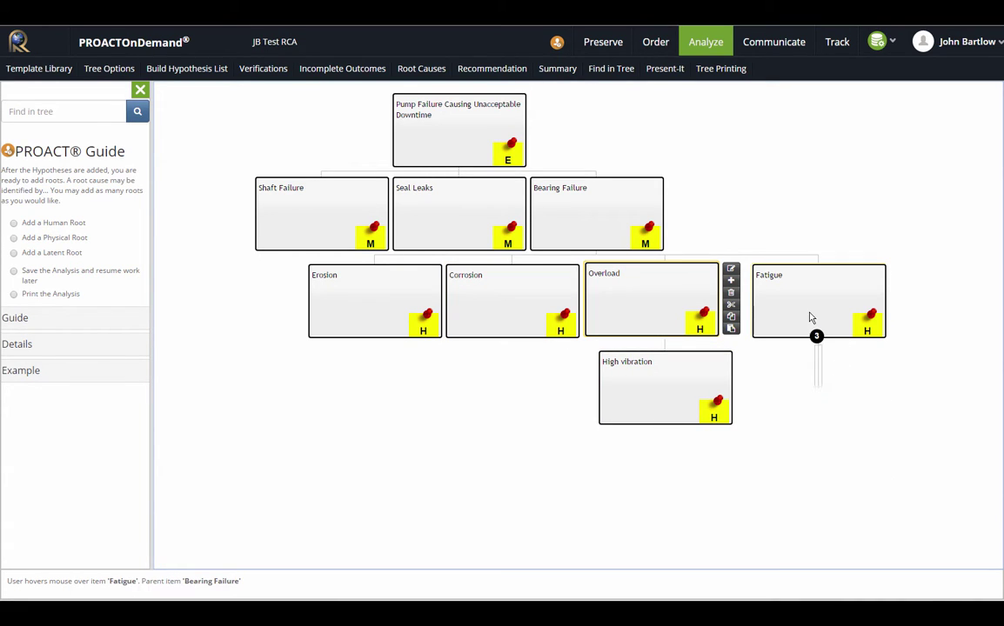
pyautogui.click(815, 336)
pyautogui.click(815, 336)
pyautogui.click(816, 335)
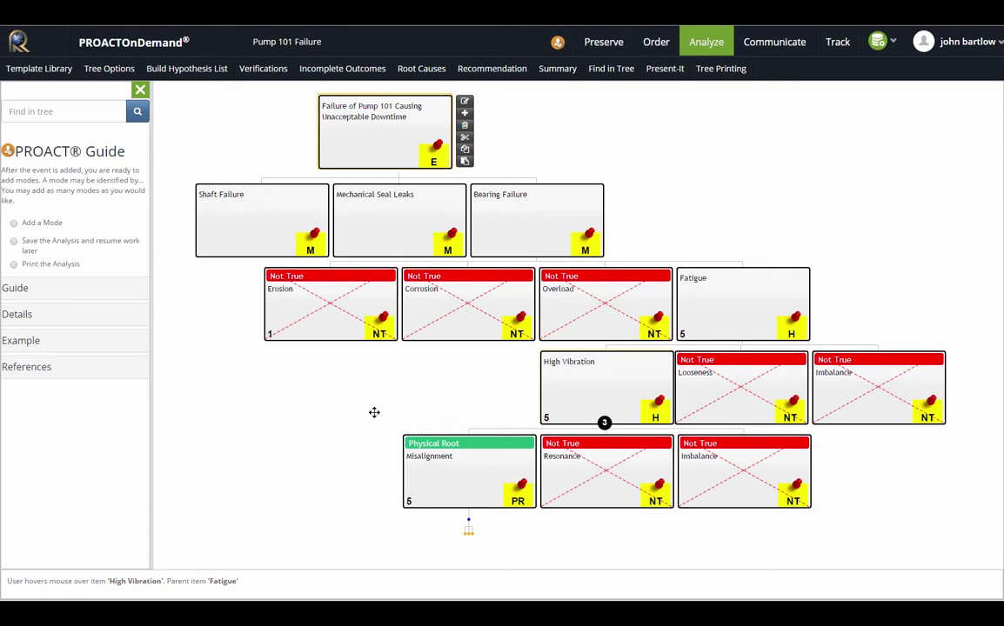
# Step: Expand the Misalignment and Improper Installation branches in the Pump 101 Failure tree and highlight the path from the event to the latent roots
pyautogui.click(467, 506)
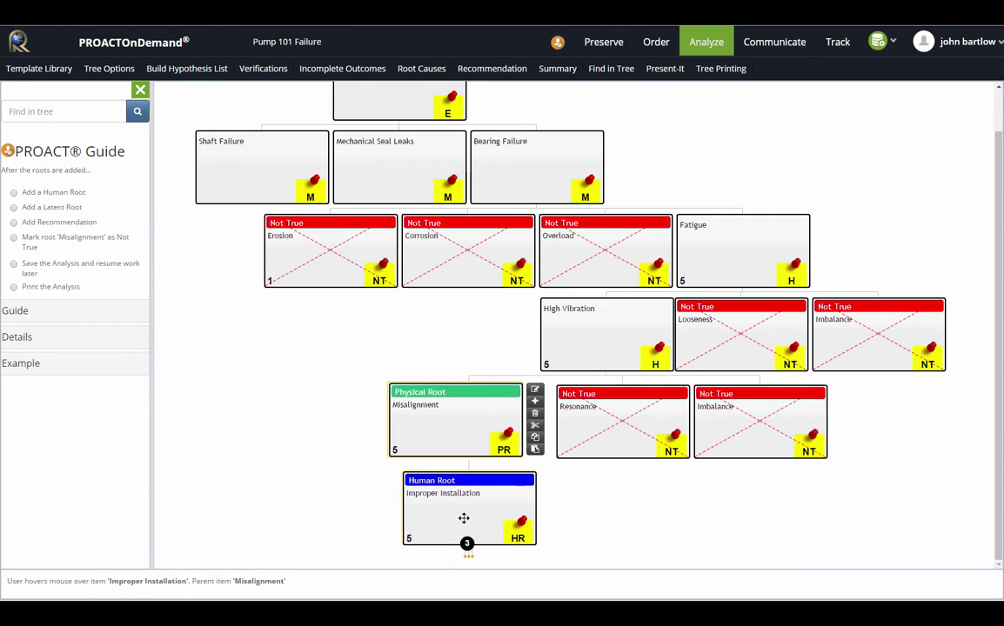
pyautogui.click(466, 539)
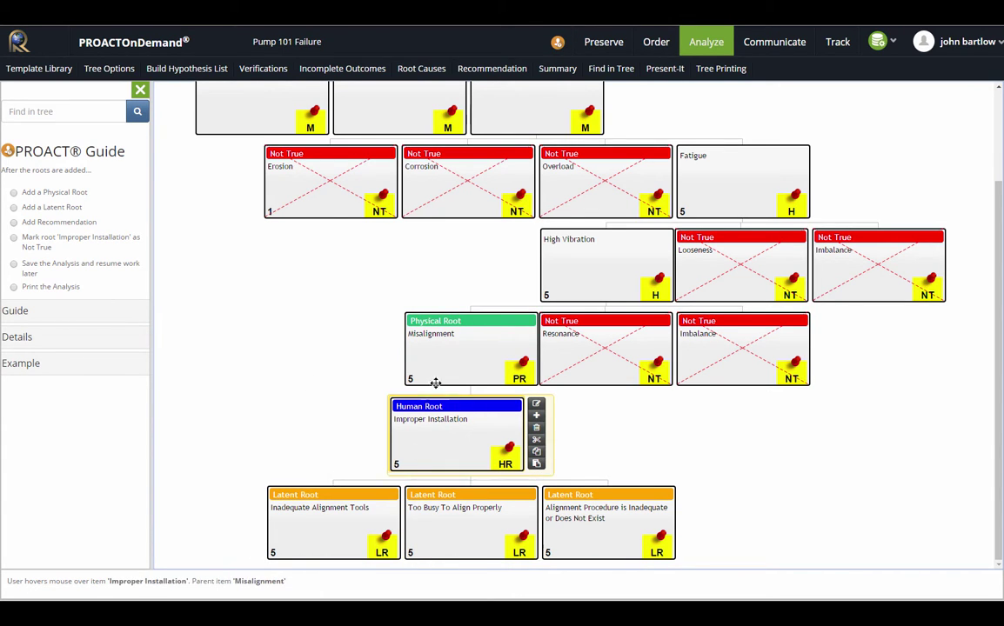
pyautogui.click(102, 72)
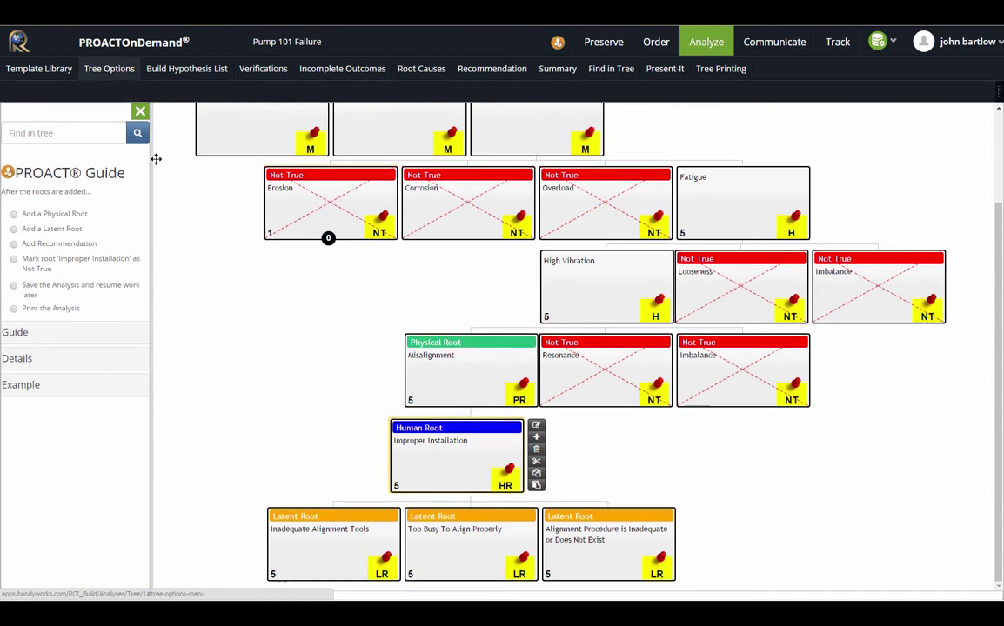
pyautogui.scroll(-1, 246, 273)
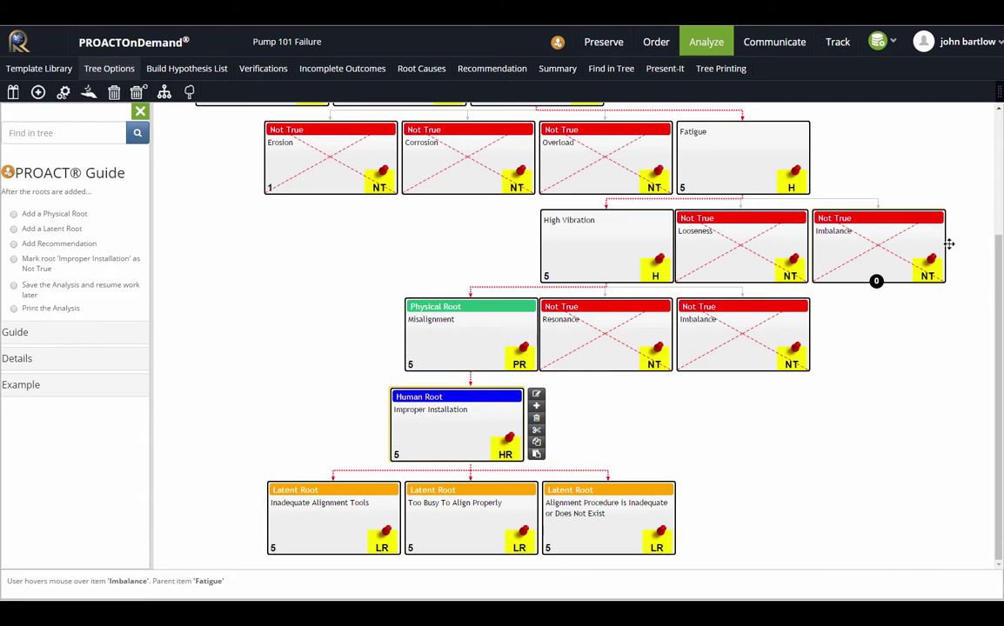
pyautogui.moveTo(997, 254); pyautogui.dragTo(997, 152)
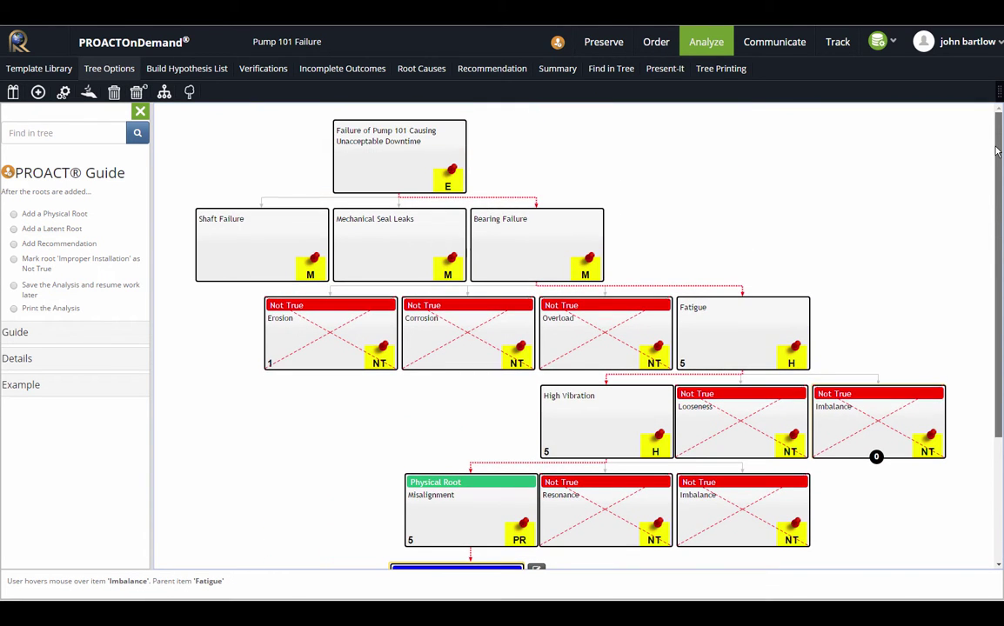
pyautogui.scroll(-2, 452, 513)
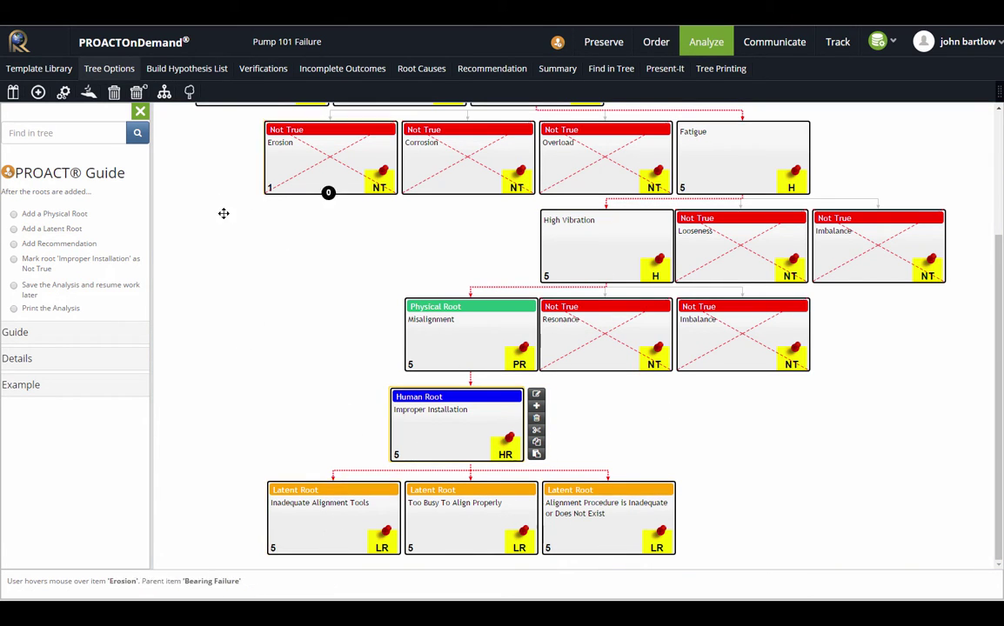
# Step: Try to add a recommendation for the root causes Alignment Procedure is Inadequate or Does Not Exist, Too Busy To Align Properly and Inadequate Alignment Tools
pyautogui.click(476, 71)
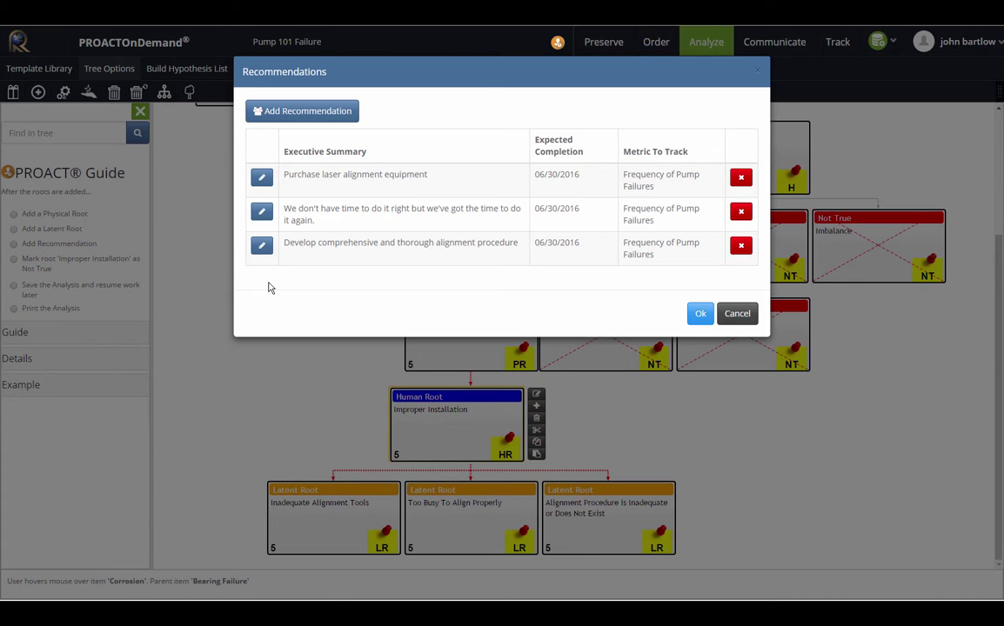
pyautogui.click(293, 114)
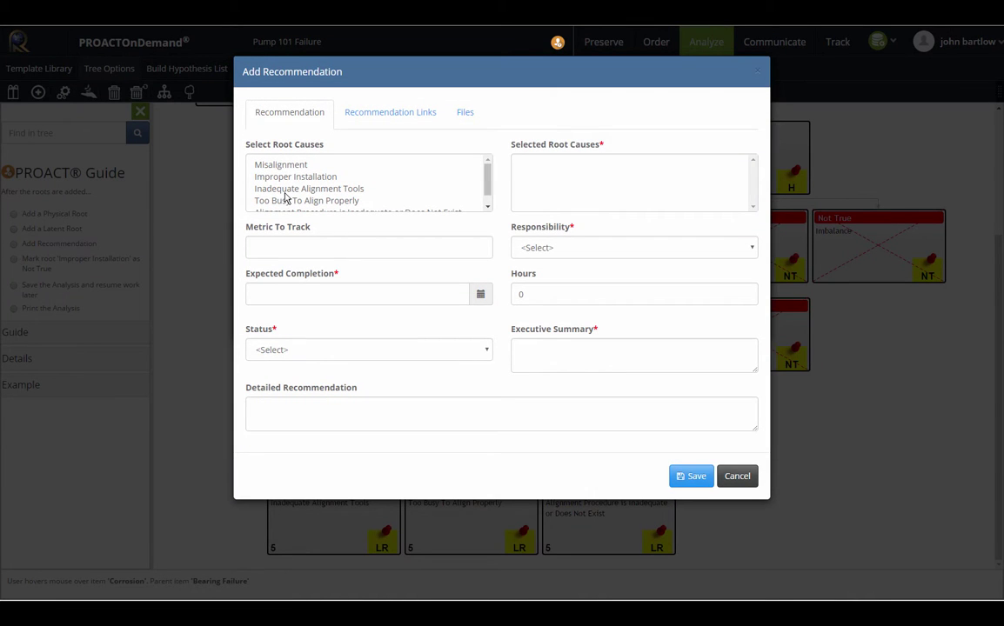
pyautogui.moveTo(486, 163); pyautogui.dragTo(487, 195)
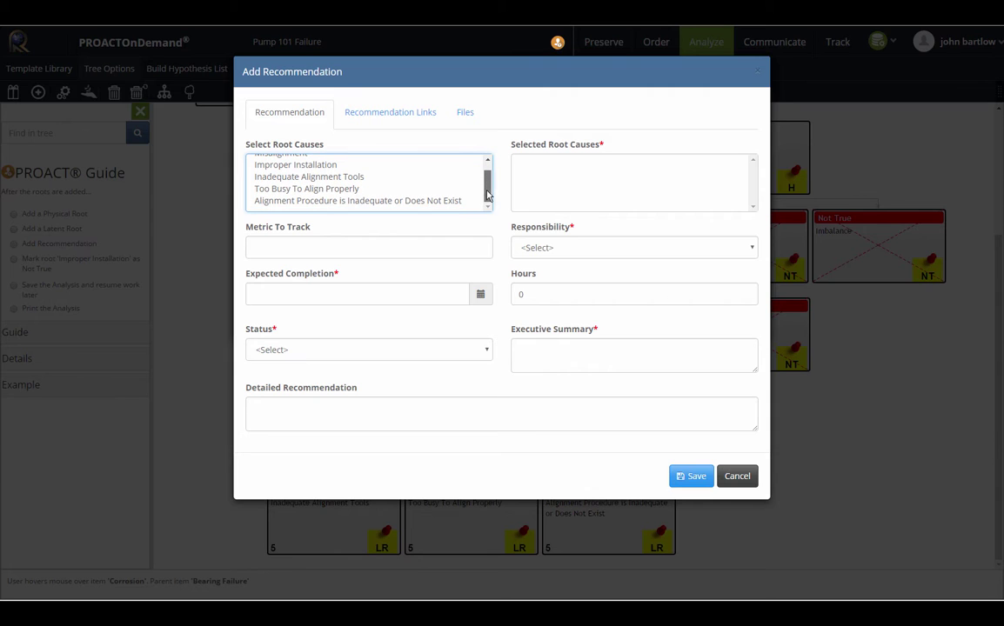
pyautogui.doubleClick(299, 203)
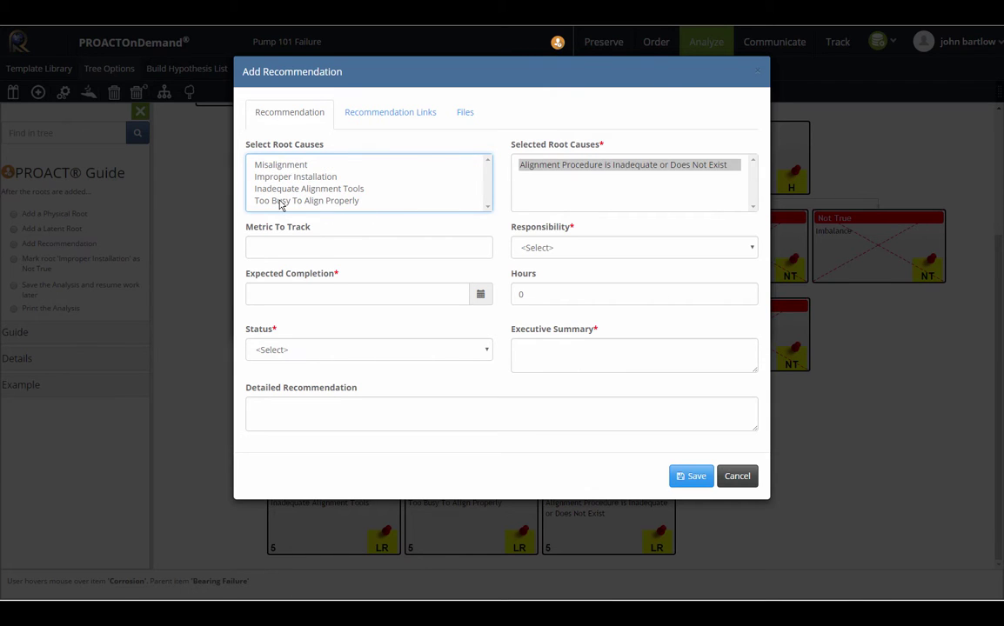
pyautogui.doubleClick(280, 202)
pyautogui.doubleClick(278, 193)
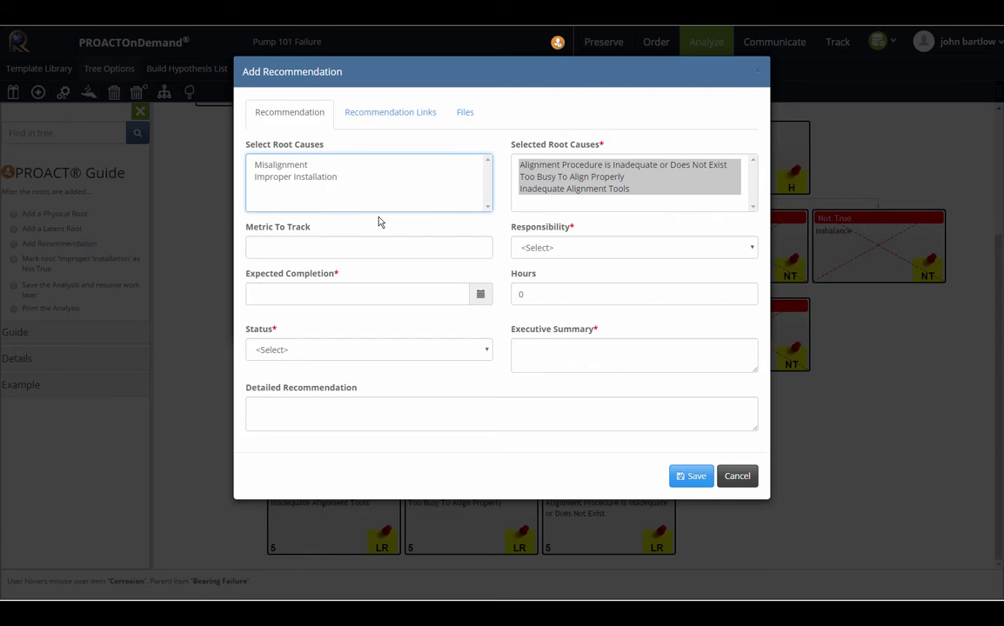
pyautogui.click(736, 476)
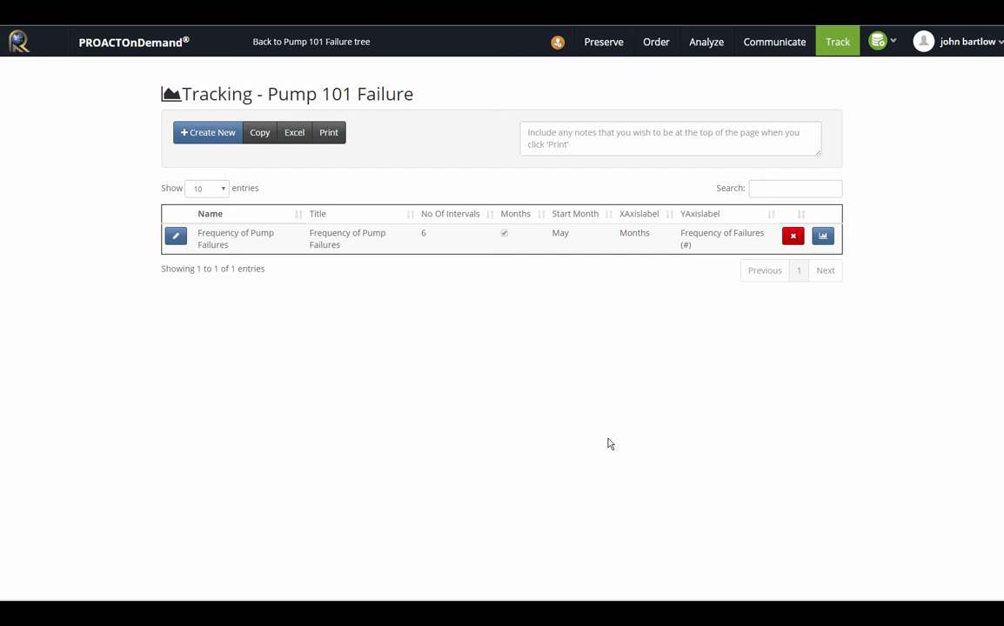
# Step: View the tracking chart for the Frequency of Pump Failures metric and close it
pyautogui.click(823, 236)
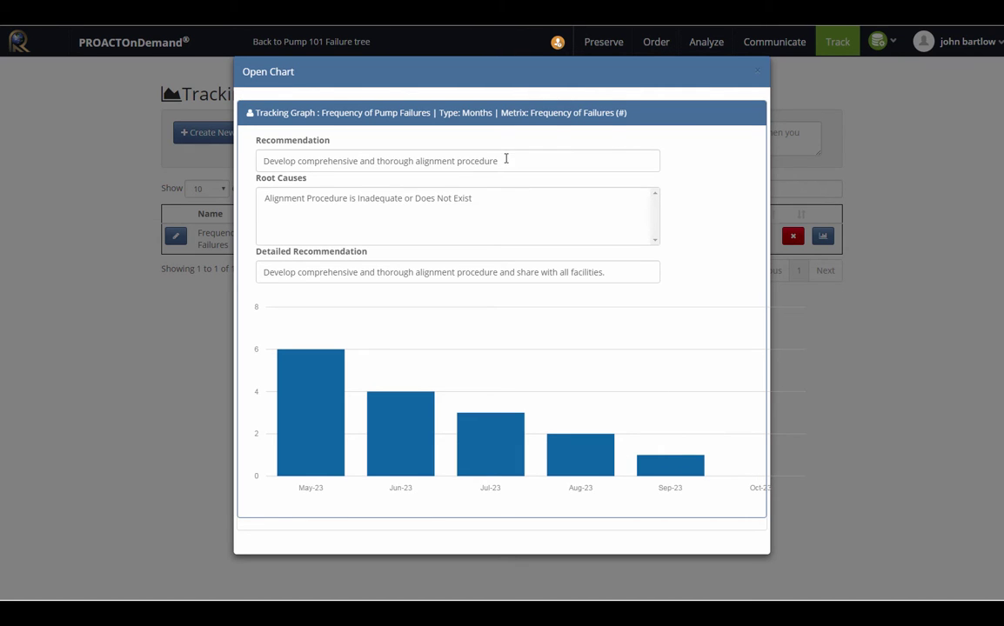
pyautogui.press('Escape')
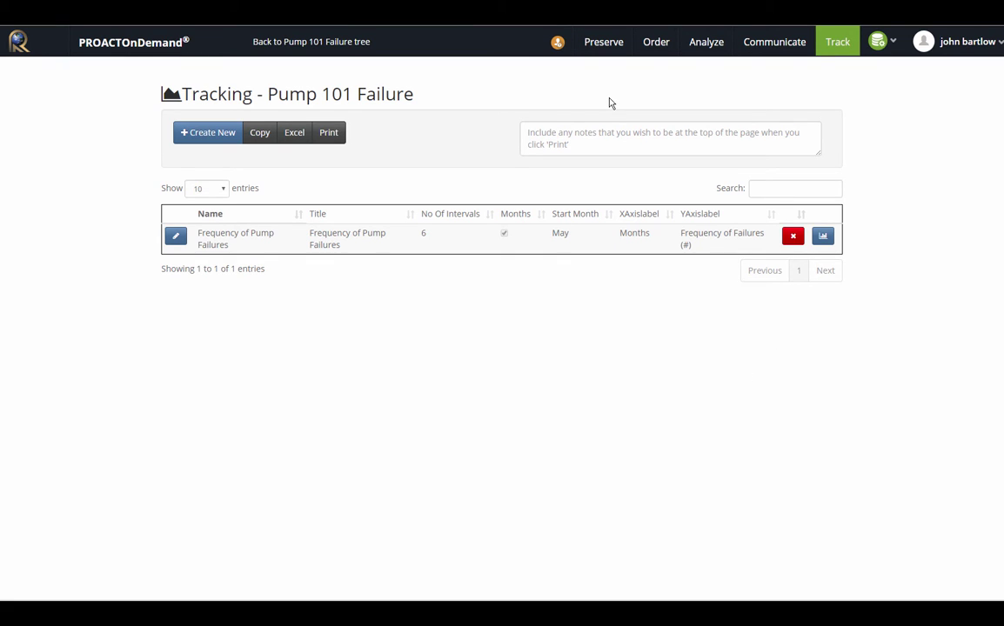
# Step: Set up the communicate report for Pump 101 Failure with default topics and review its print preview through the data collection and team sections
pyautogui.click(766, 49)
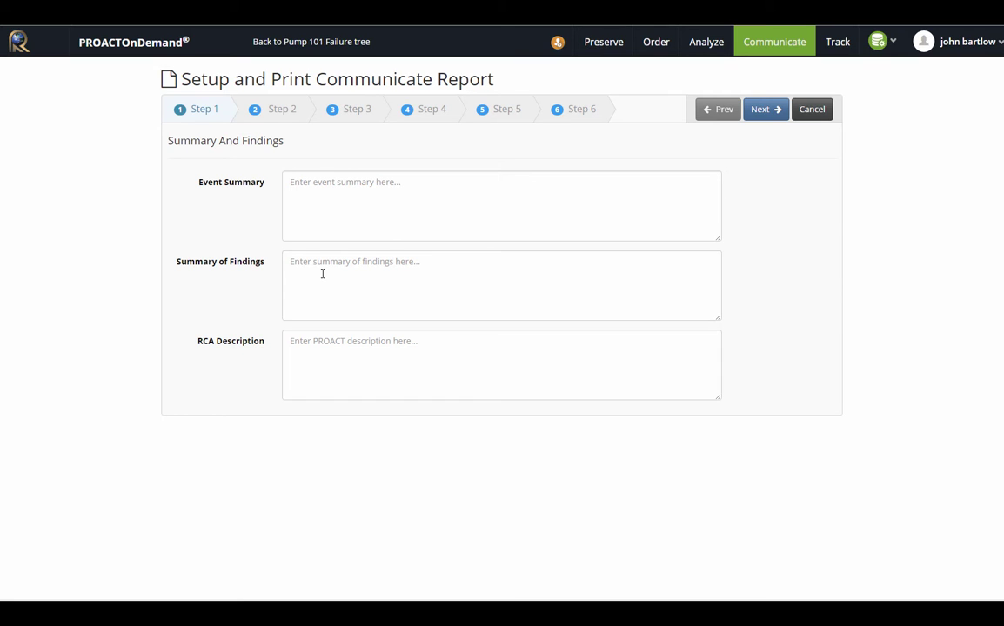
pyautogui.click(765, 109)
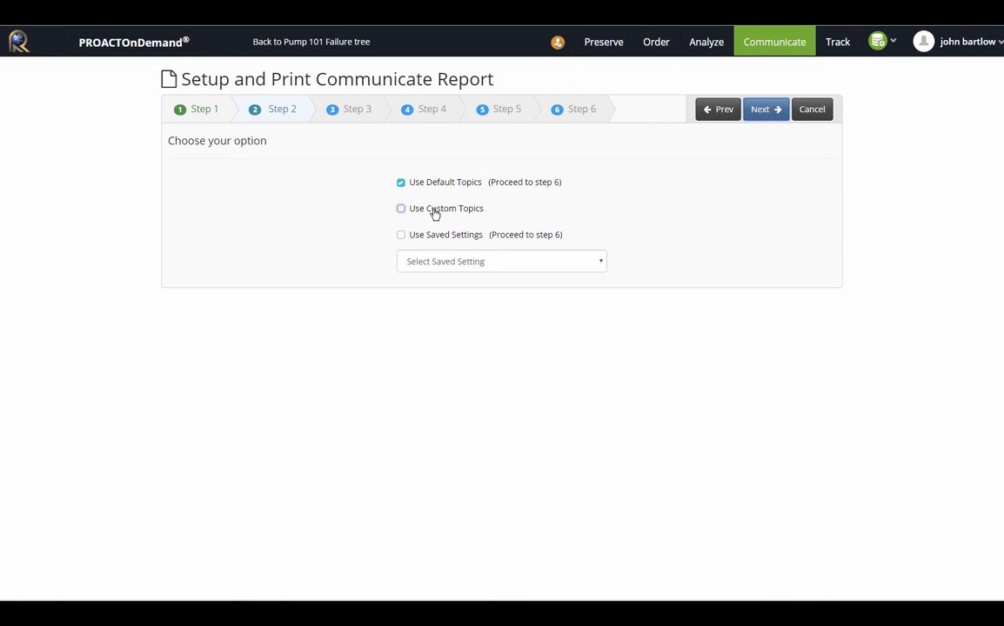
pyautogui.click(766, 112)
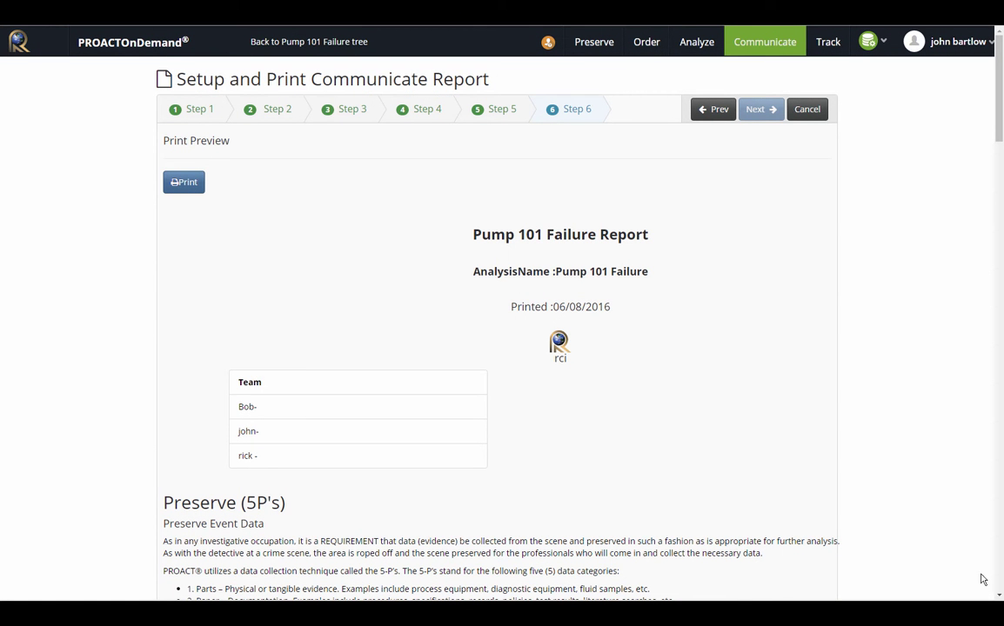
pyautogui.scroll(-5, 731, 324)
pyautogui.scroll(-4, 731, 324)
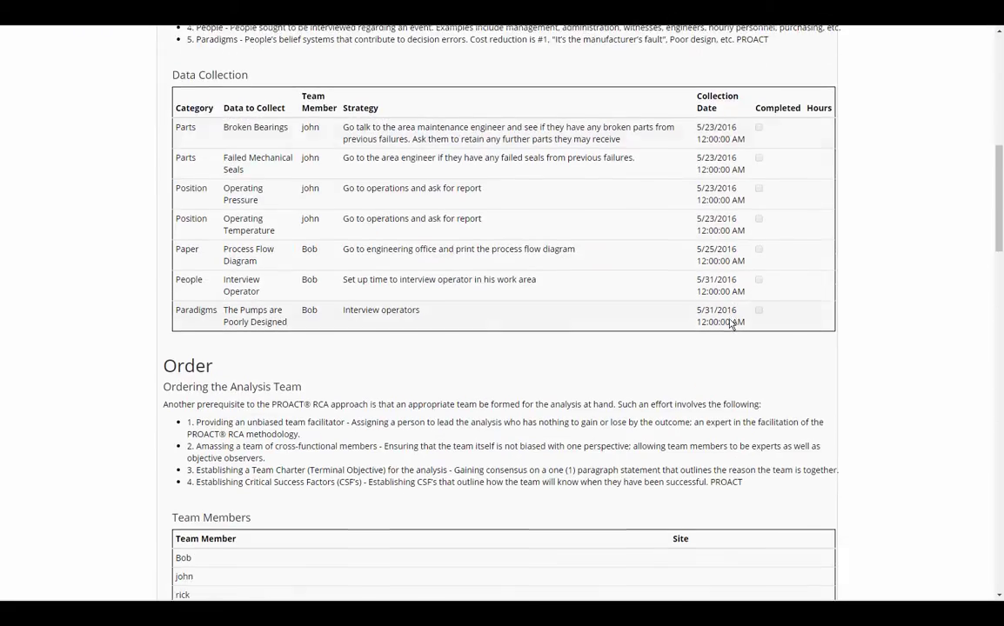
# Step: Review the rest of the report preview, from charter and severity matrix through the verification log to the recommendations and root cause action plan
pyautogui.scroll(-2, 483, 383)
pyautogui.scroll(-8, 476, 403)
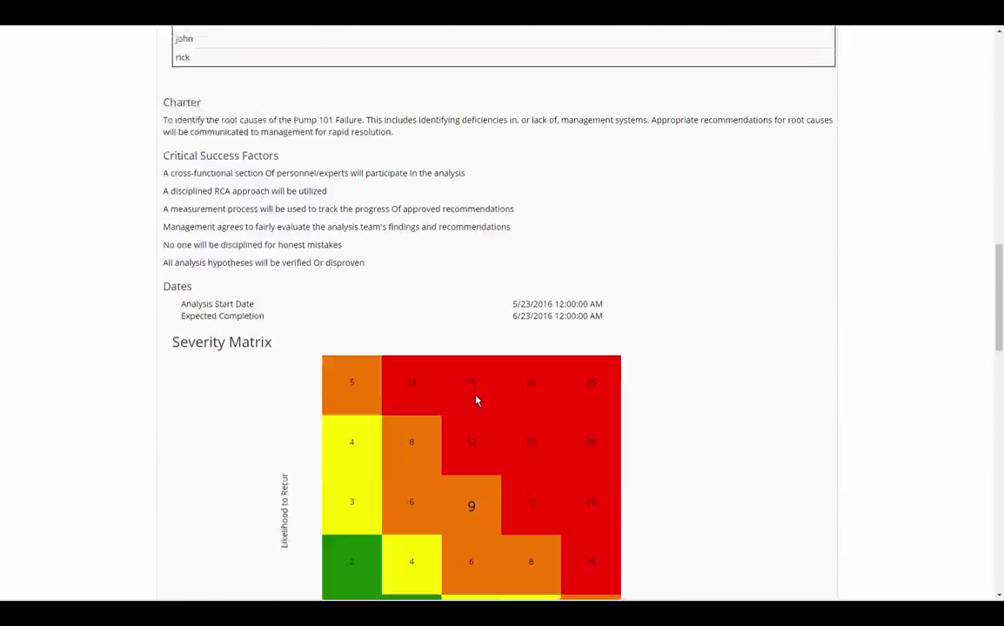
pyautogui.scroll(-6, 476, 398)
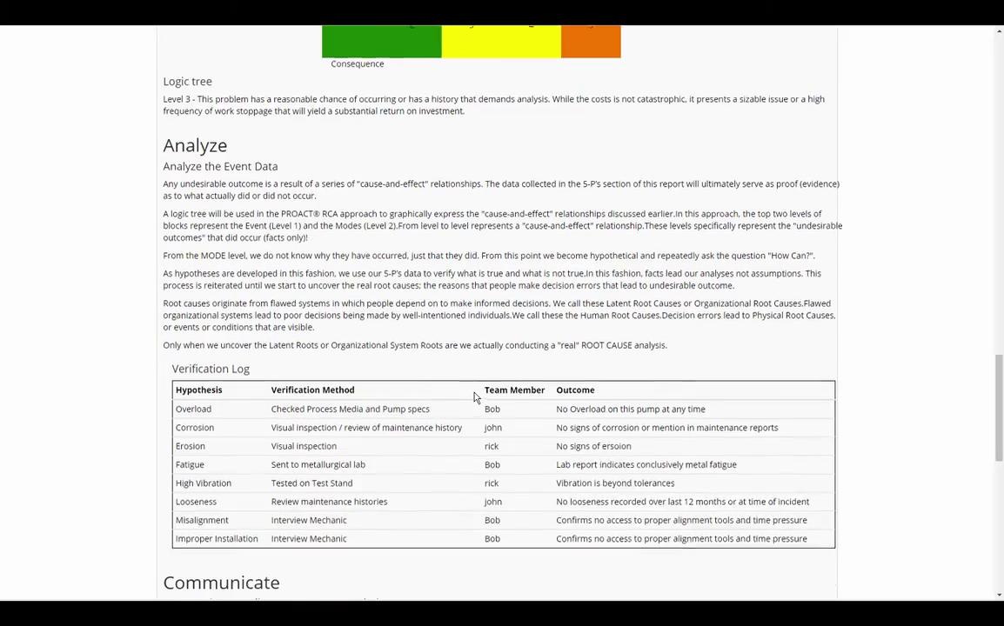
pyautogui.scroll(-4, 476, 397)
pyautogui.scroll(-1, 476, 396)
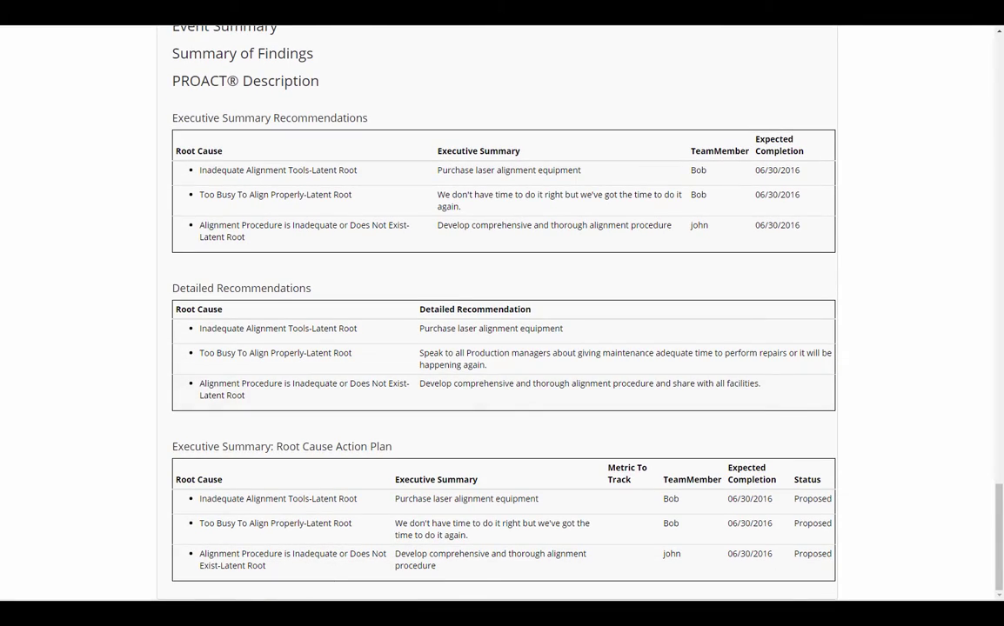
pyautogui.moveTo(998, 537); pyautogui.dragTo(998, 29)
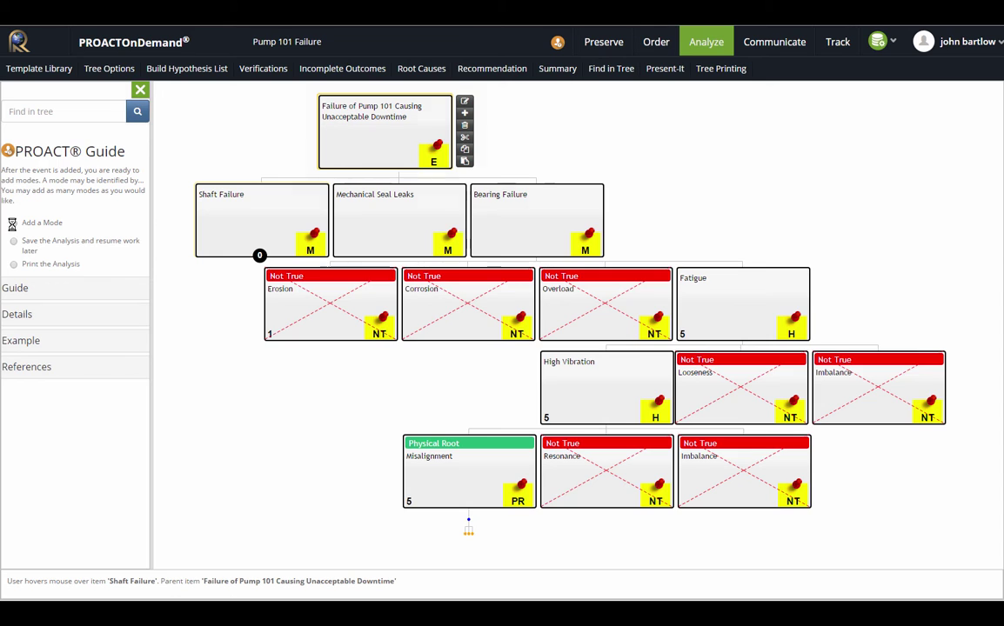
pyautogui.click(14, 223)
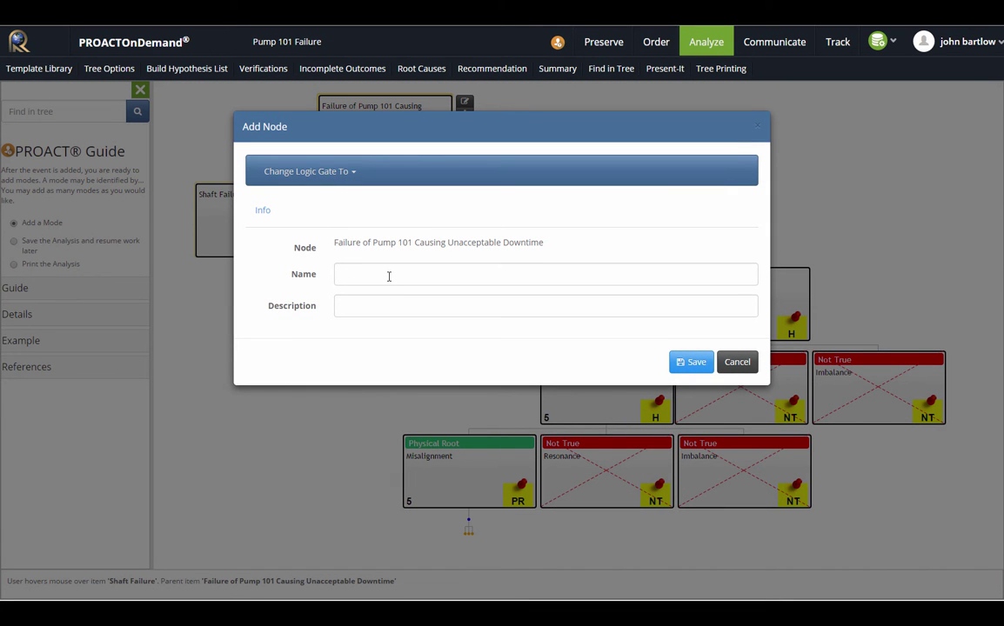
pyautogui.click(388, 276)
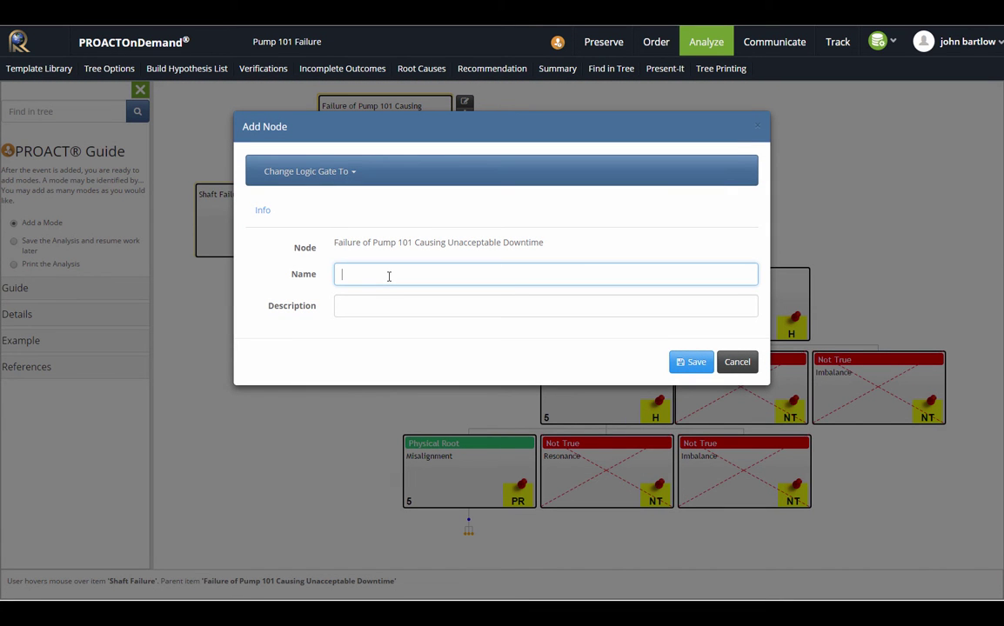
pyautogui.click(730, 362)
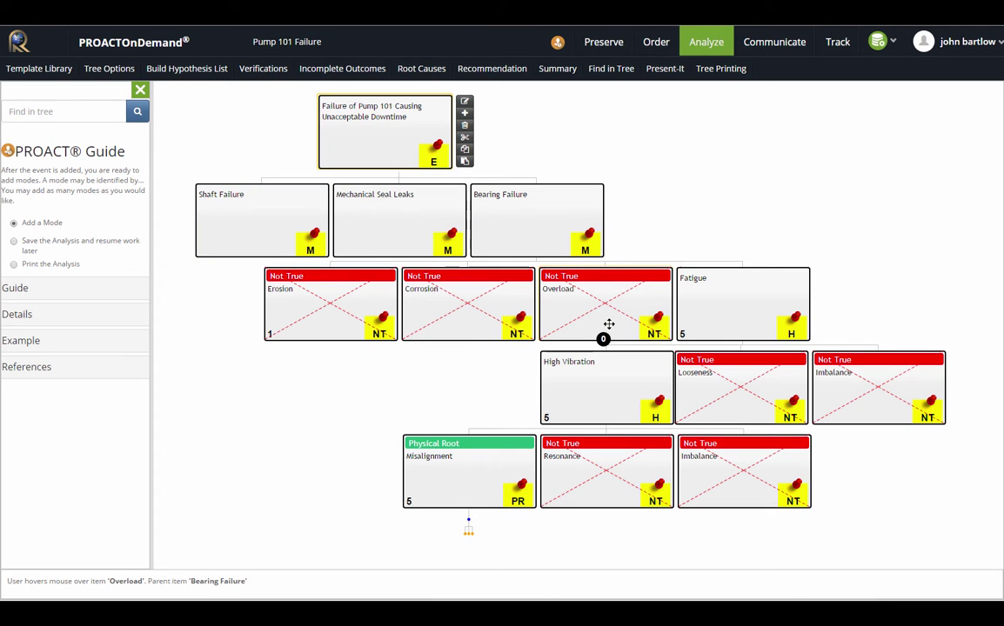
# Step: Read the PROACT Guide's Guide, Details and Example help texts for the Fatigue hypothesis and close the guide
pyautogui.click(746, 311)
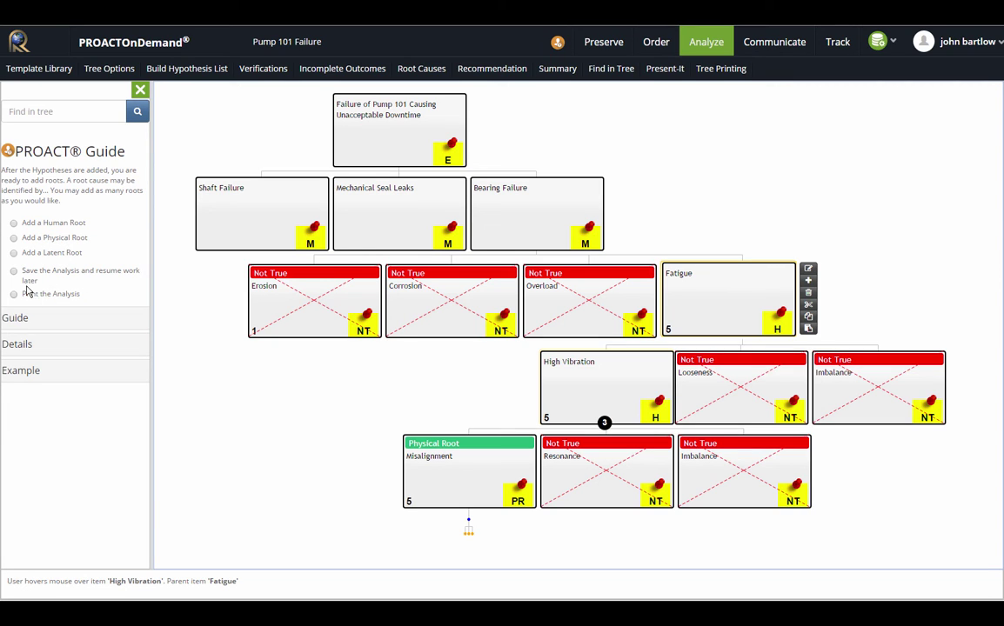
pyautogui.click(23, 318)
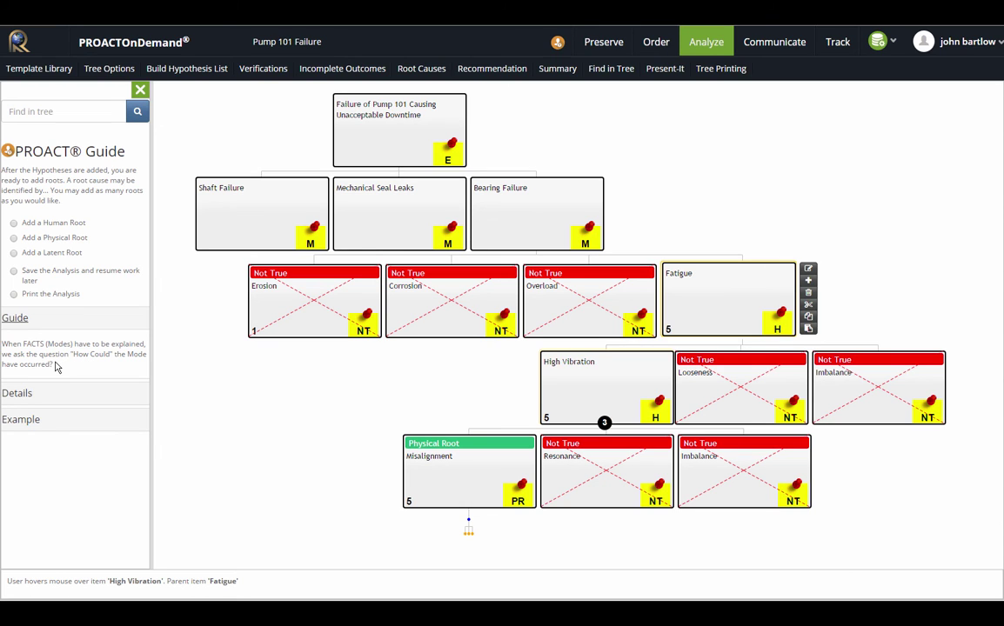
pyautogui.click(16, 394)
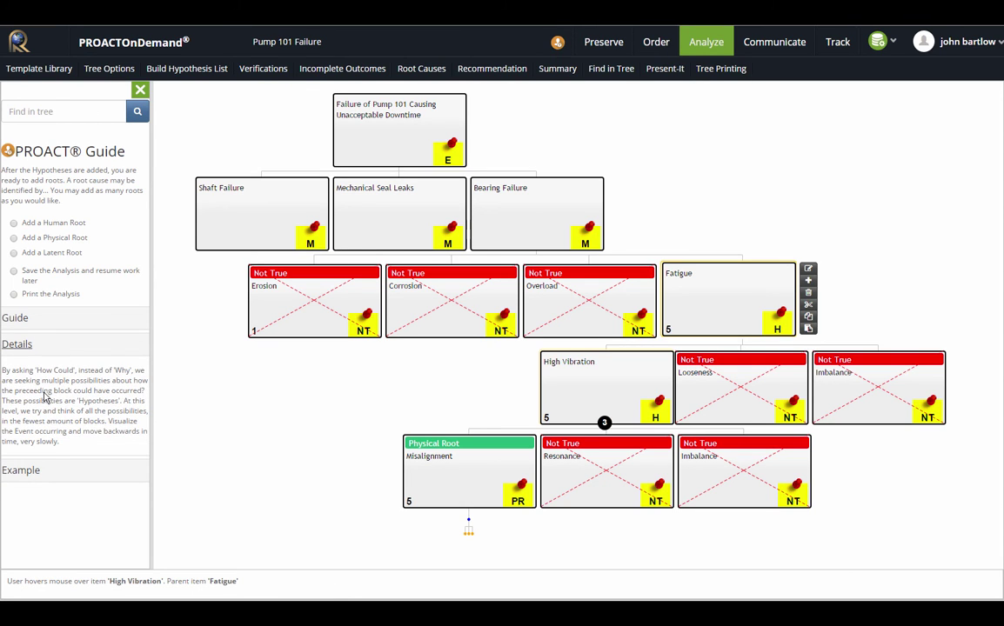
pyautogui.click(21, 472)
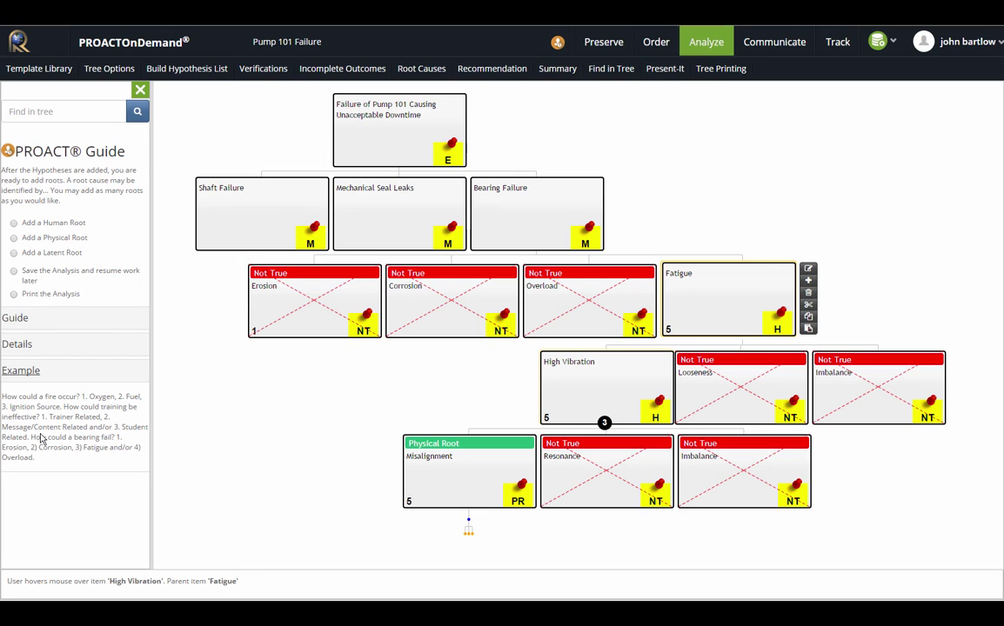
pyautogui.click(141, 90)
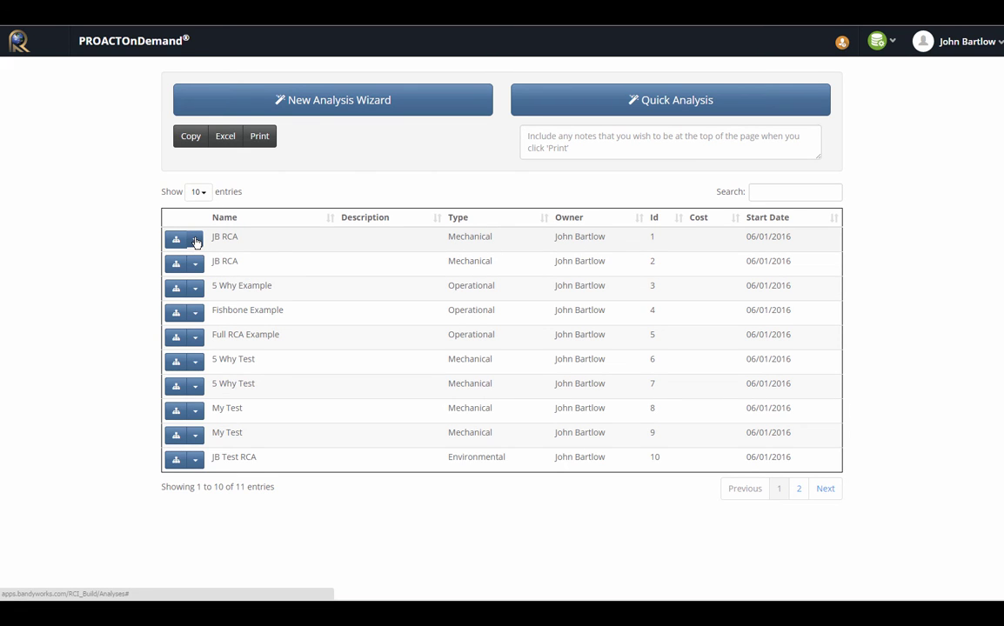
# Step: Publish the first JB RCA analysis in the analyses list
pyautogui.click(195, 243)
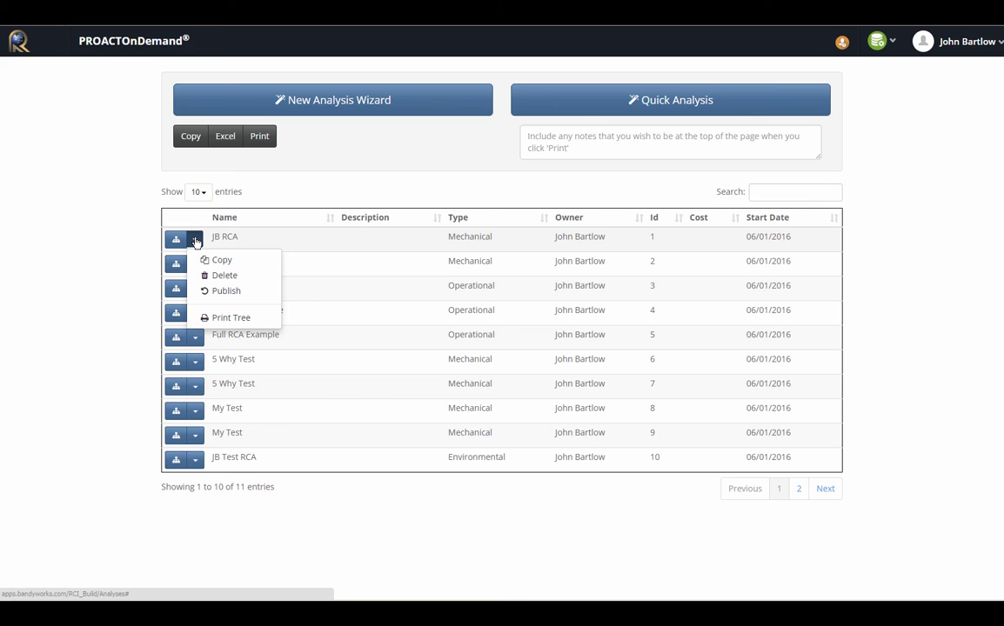
pyautogui.click(227, 293)
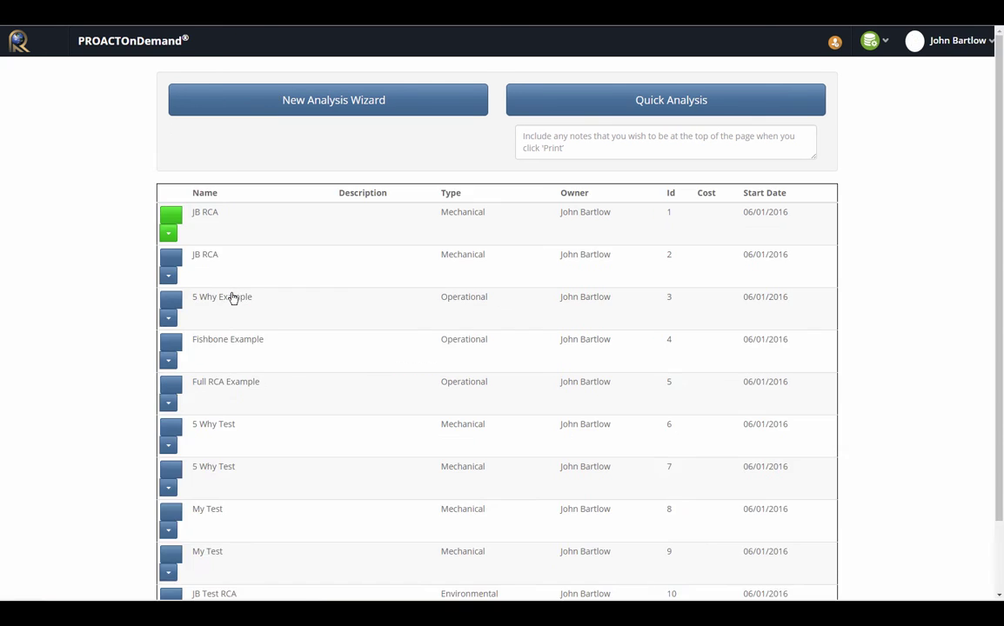